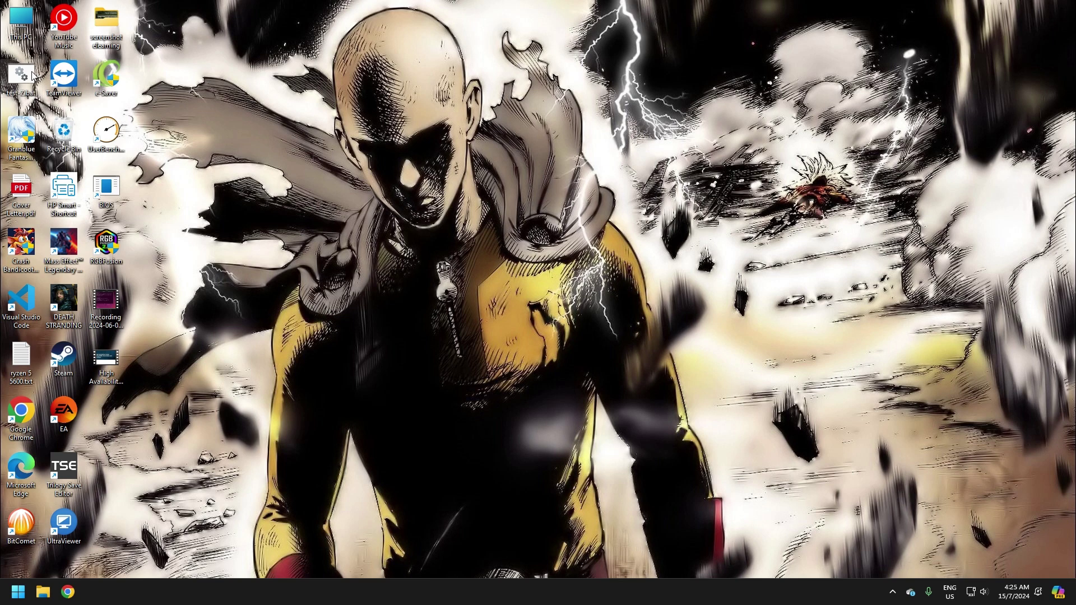
- Run the test-Z.bat backup script from the desktop
{"action": "double_click", "coordinate": [32, 75]}
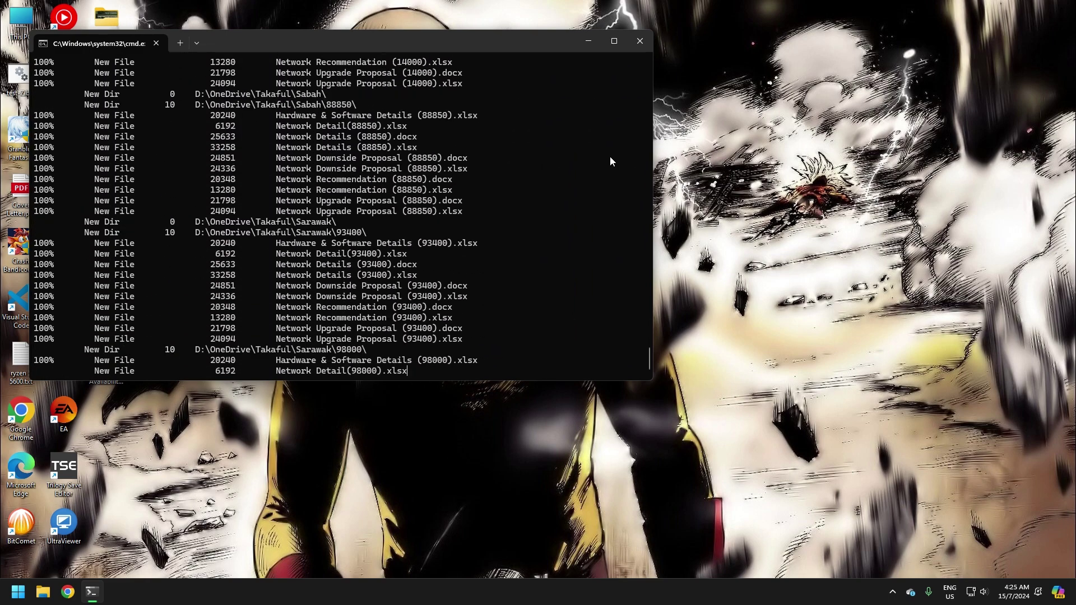
{"action": "key", "text": "ctrl+d"}
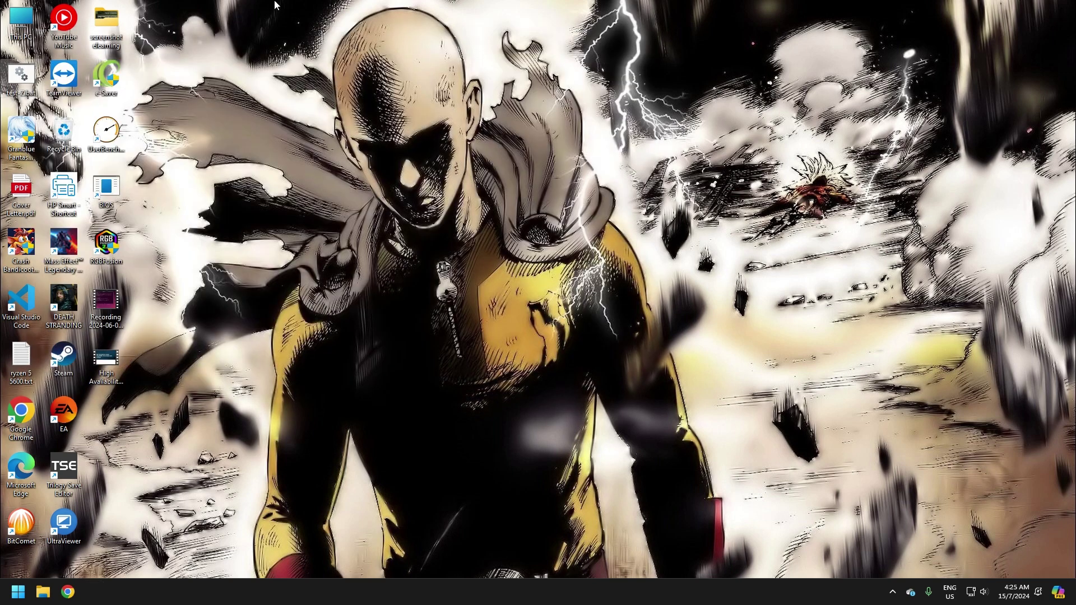
- Open the Users\Public\test folder on the network computer DESKTOP-007IR0O
{"action": "double_click", "coordinate": [21, 20]}
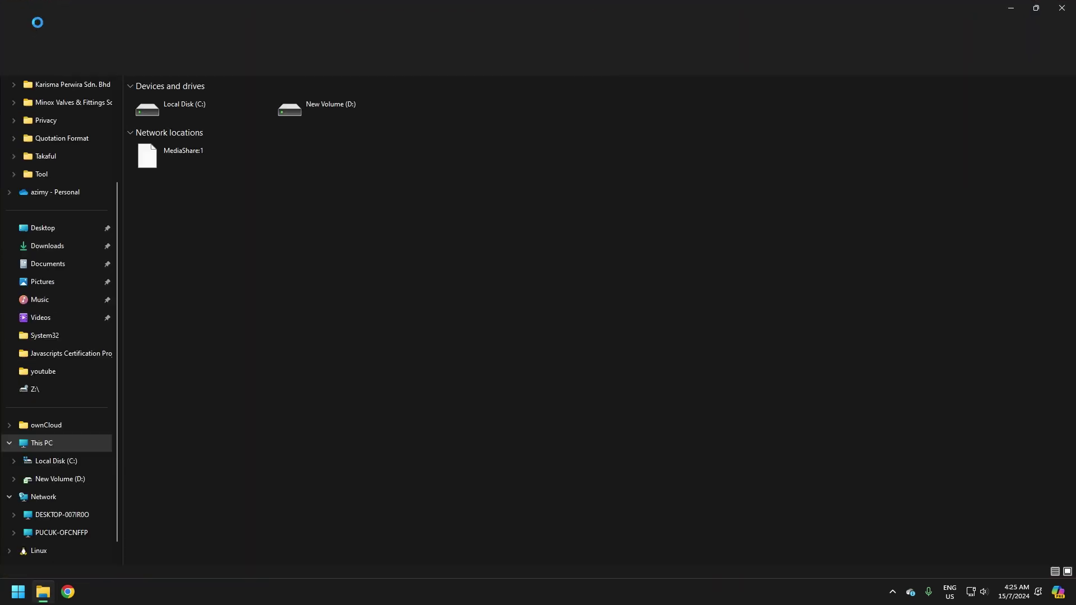
{"action": "left_click", "coordinate": [61, 497]}
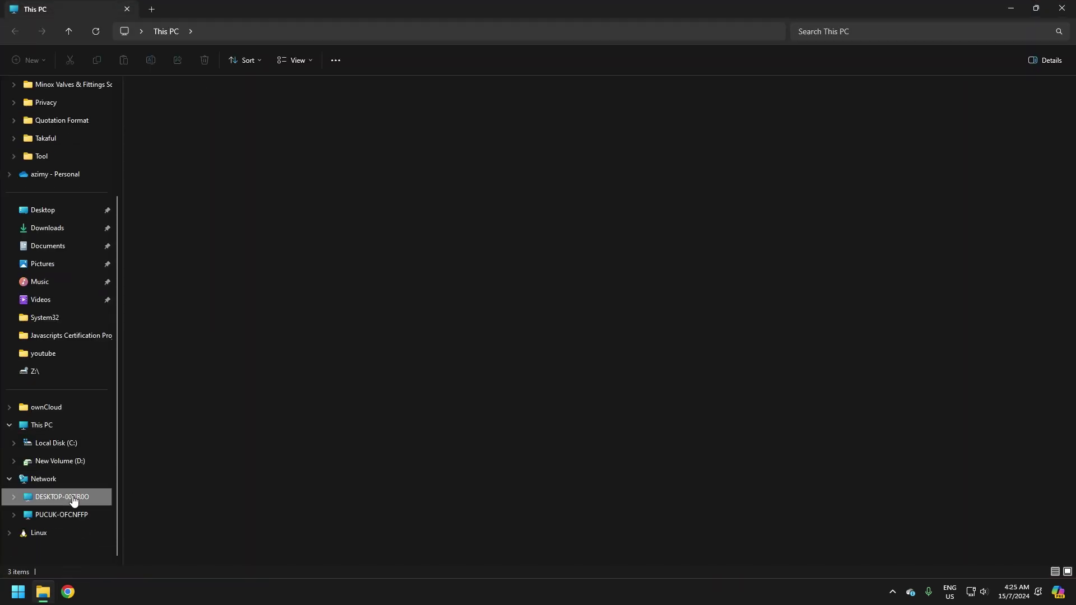
{"action": "double_click", "coordinate": [219, 93]}
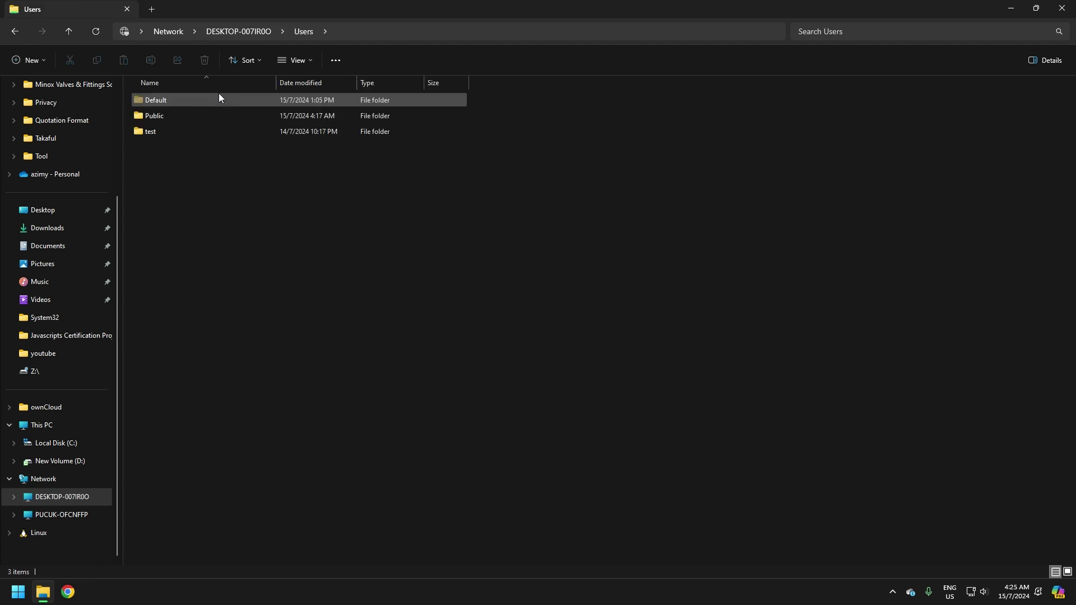
{"action": "double_click", "coordinate": [198, 113]}
{"action": "left_click", "coordinate": [171, 209]}
{"action": "double_click", "coordinate": [162, 209]}
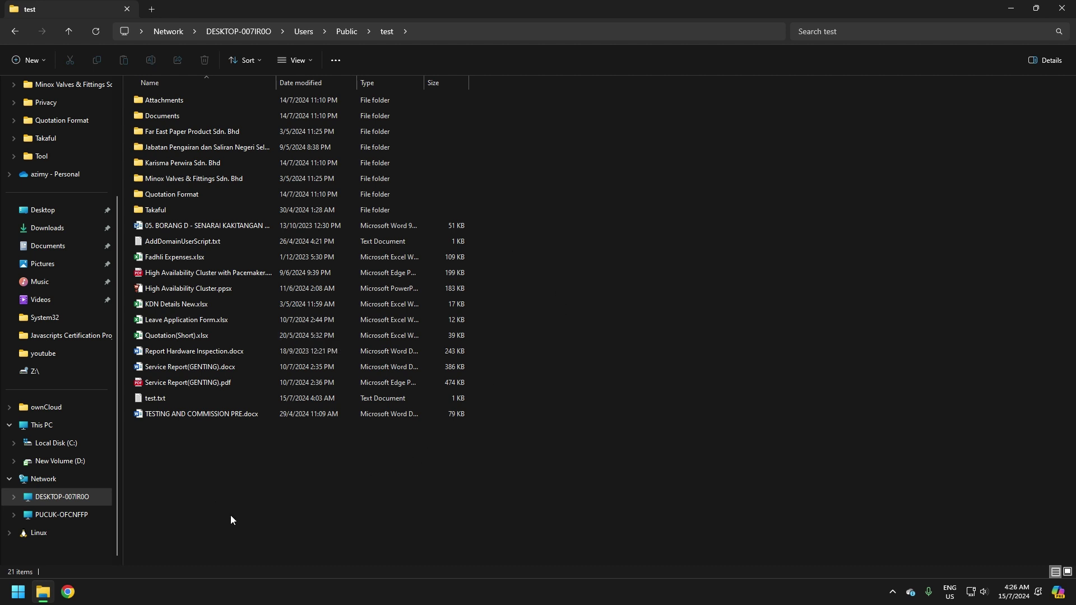
- Permanently delete all files and folders inside the shared test folder
{"action": "left_click_drag", "start_coordinate": [192, 490], "coordinate": [173, 95]}
{"action": "left_click", "coordinate": [213, 66]}
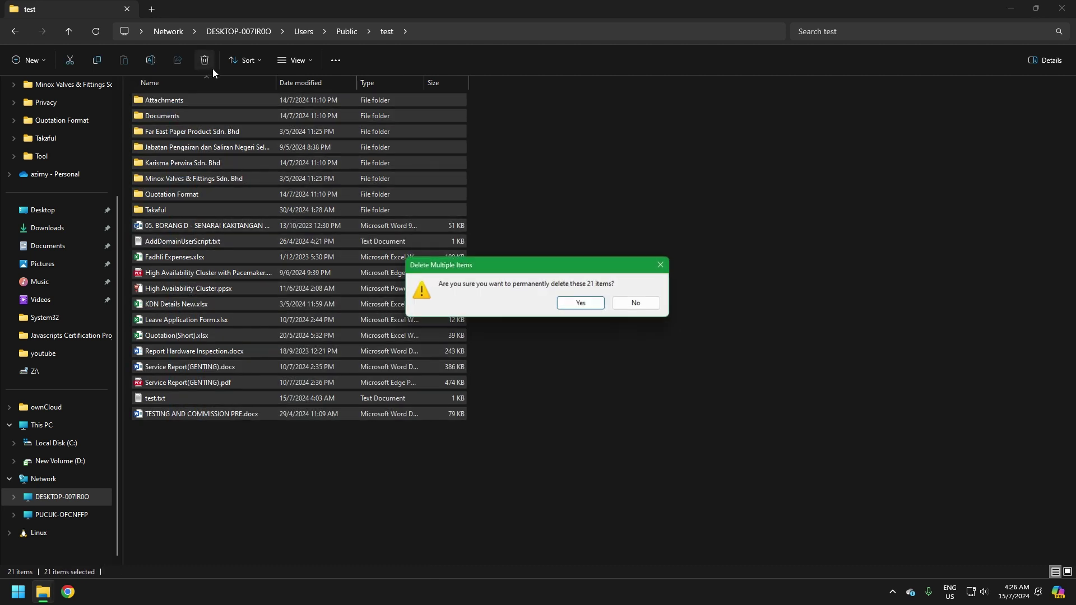
{"action": "left_click", "coordinate": [582, 304]}
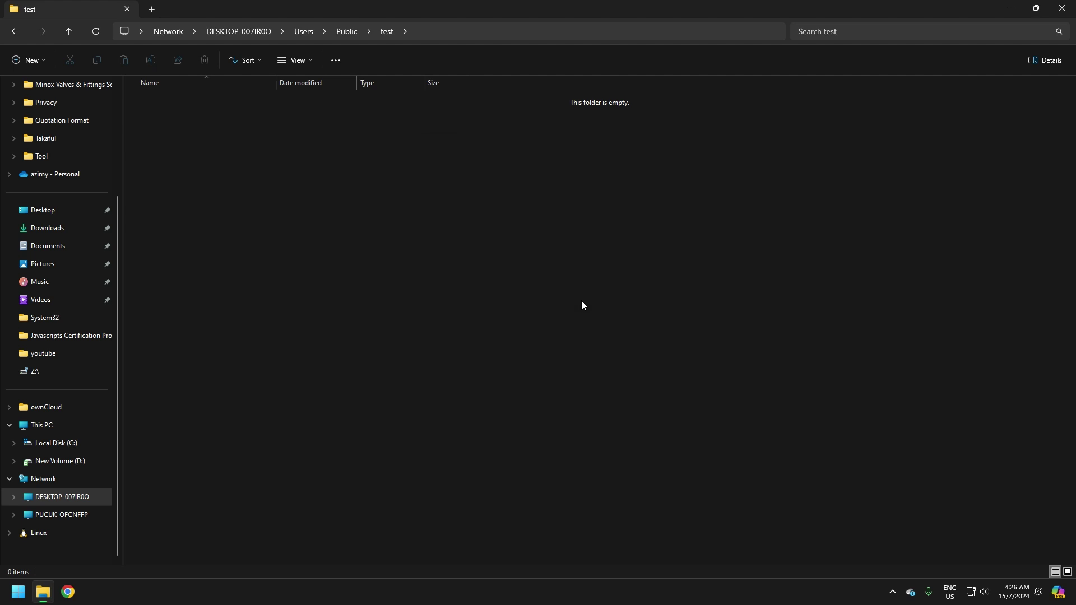
- Leave the emptied folder, close File Explorer, and run the test-Z.bat script from the desktop again
{"action": "left_click", "coordinate": [62, 483]}
{"action": "left_click", "coordinate": [218, 115]}
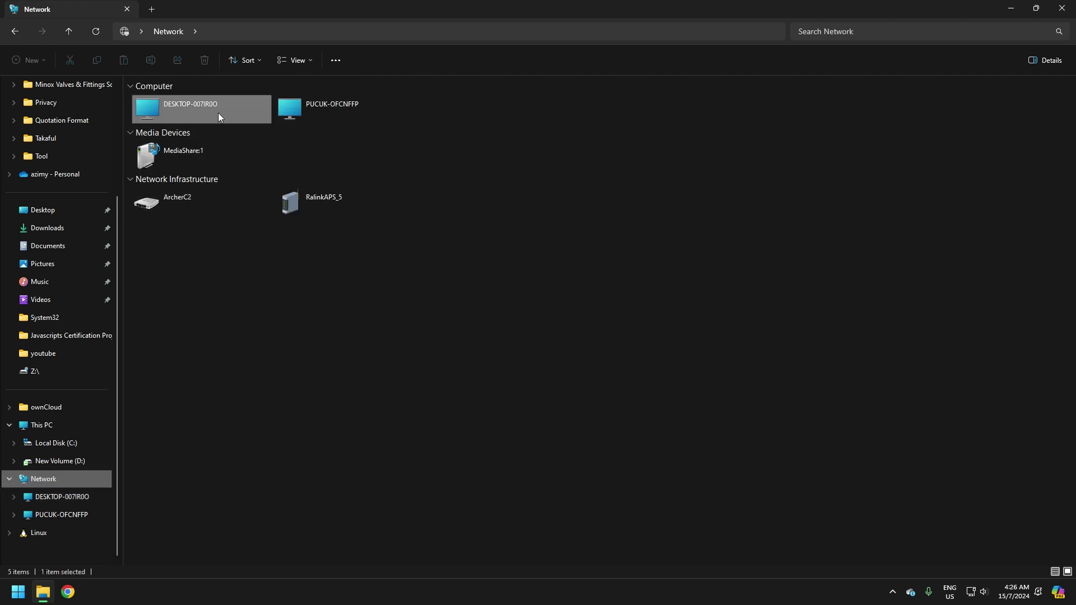
{"action": "left_click", "coordinate": [1062, 9]}
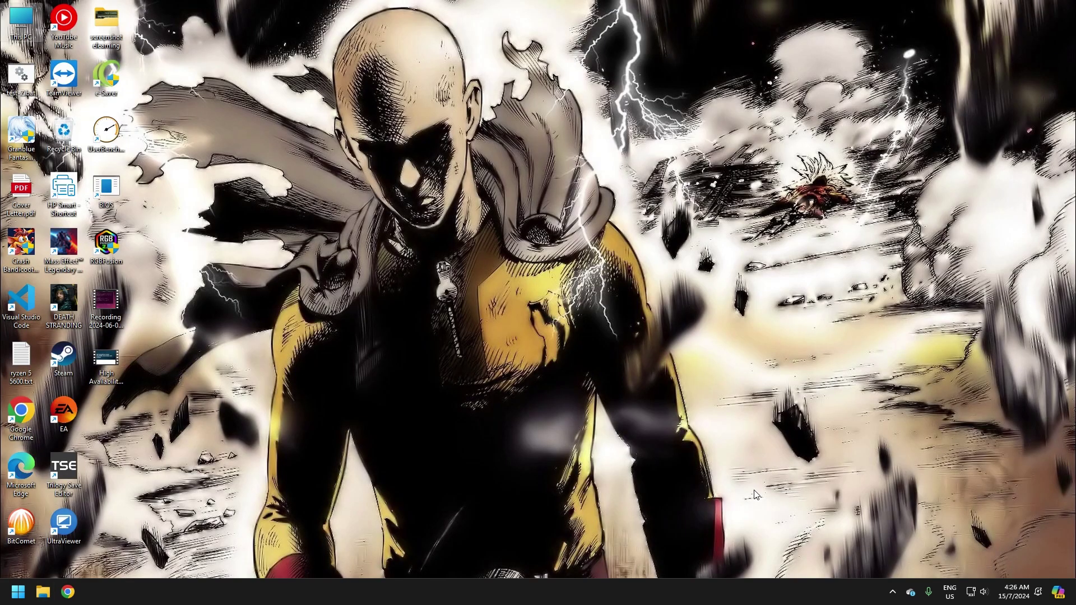
{"action": "double_click", "coordinate": [34, 90]}
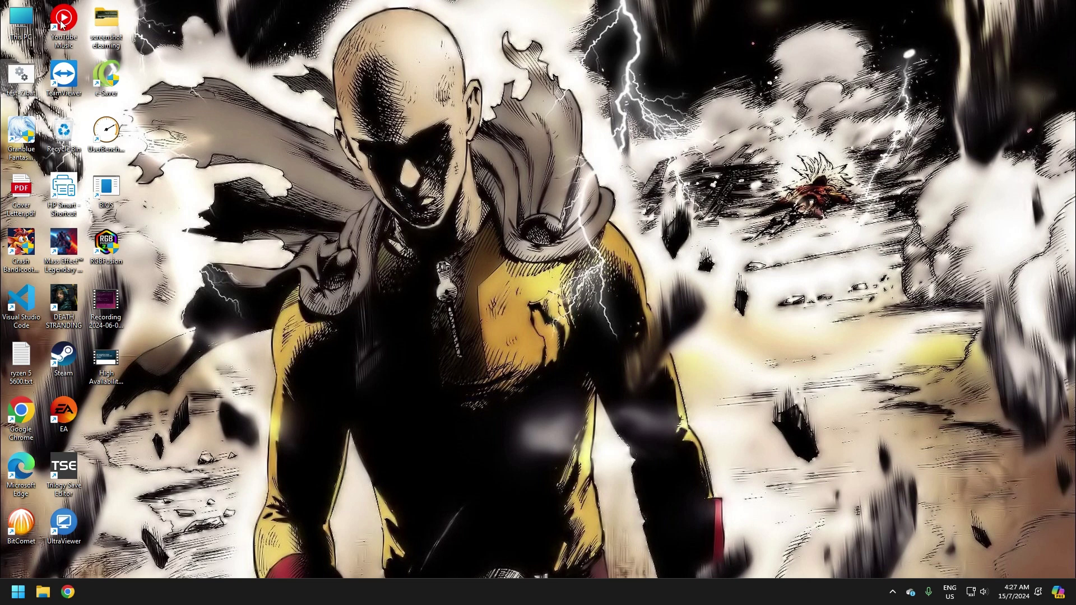
- Examine the backed-up files in Users\Public\test on DESKTOP-007IR0O, and close File Explorer
{"action": "double_click", "coordinate": [23, 23]}
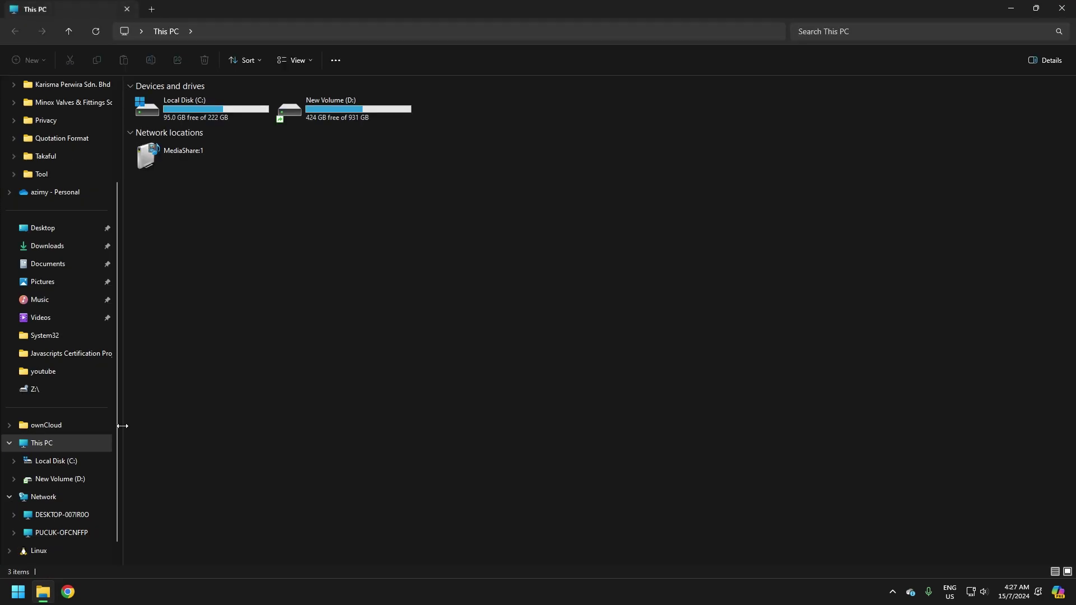
{"action": "left_click", "coordinate": [60, 498]}
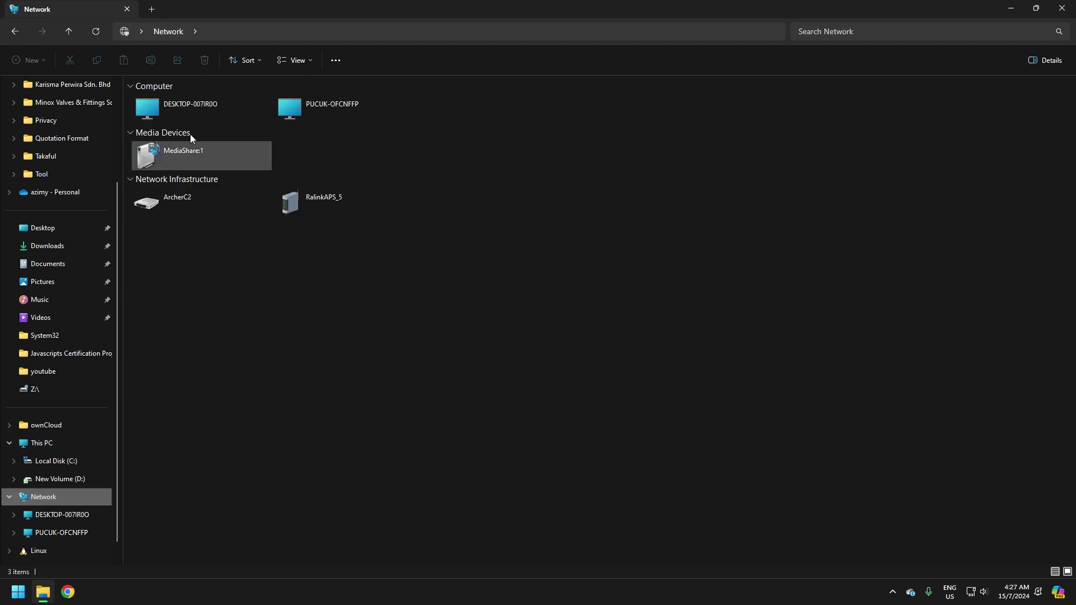
{"action": "double_click", "coordinate": [221, 102]}
{"action": "double_click", "coordinate": [223, 107]}
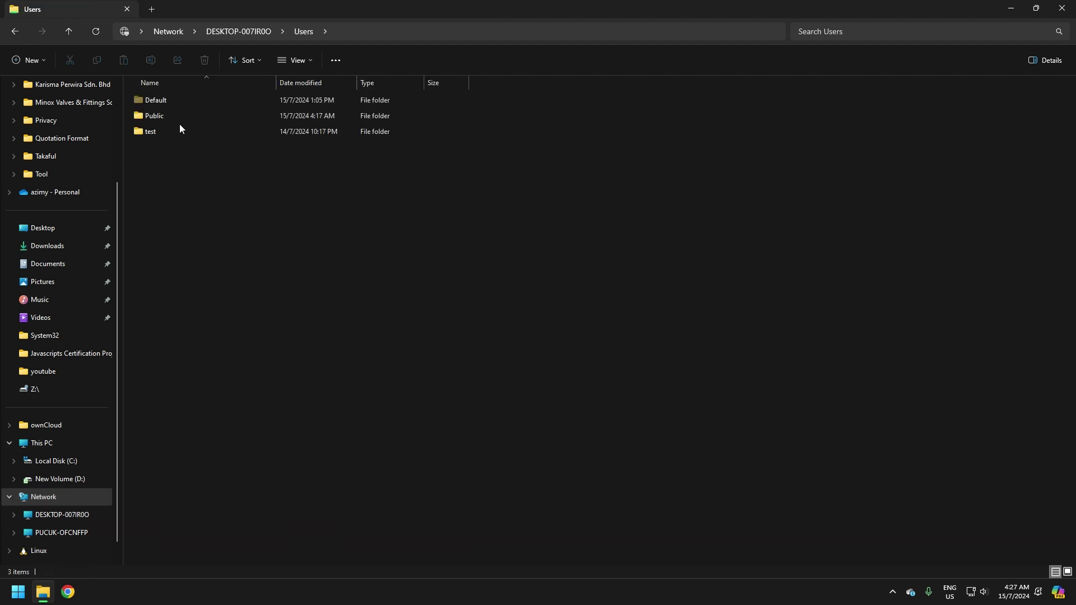
{"action": "double_click", "coordinate": [176, 120]}
{"action": "left_click", "coordinate": [158, 212]}
{"action": "double_click", "coordinate": [169, 210]}
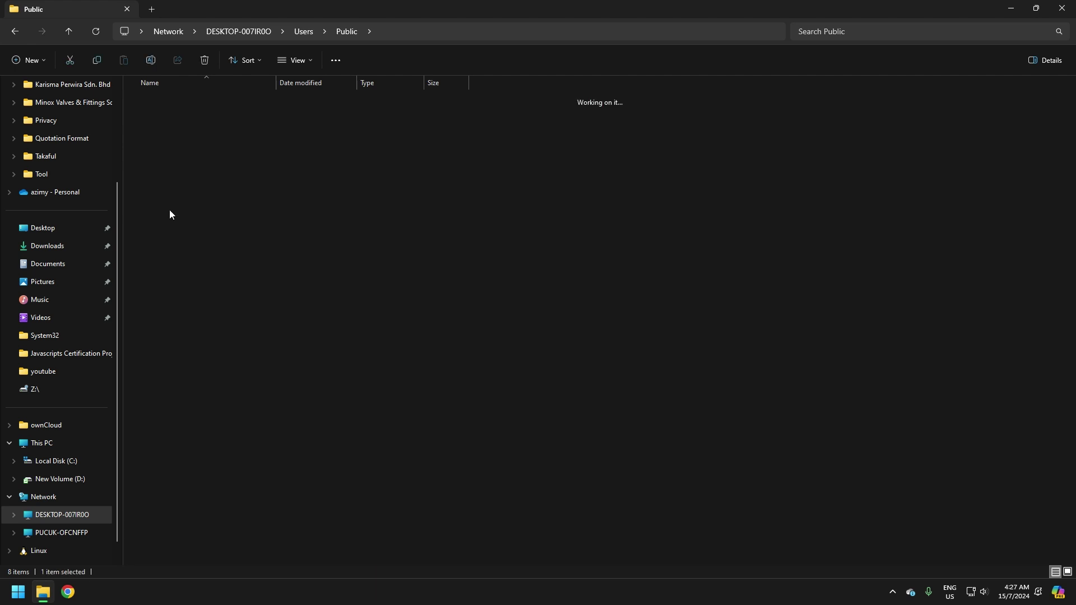
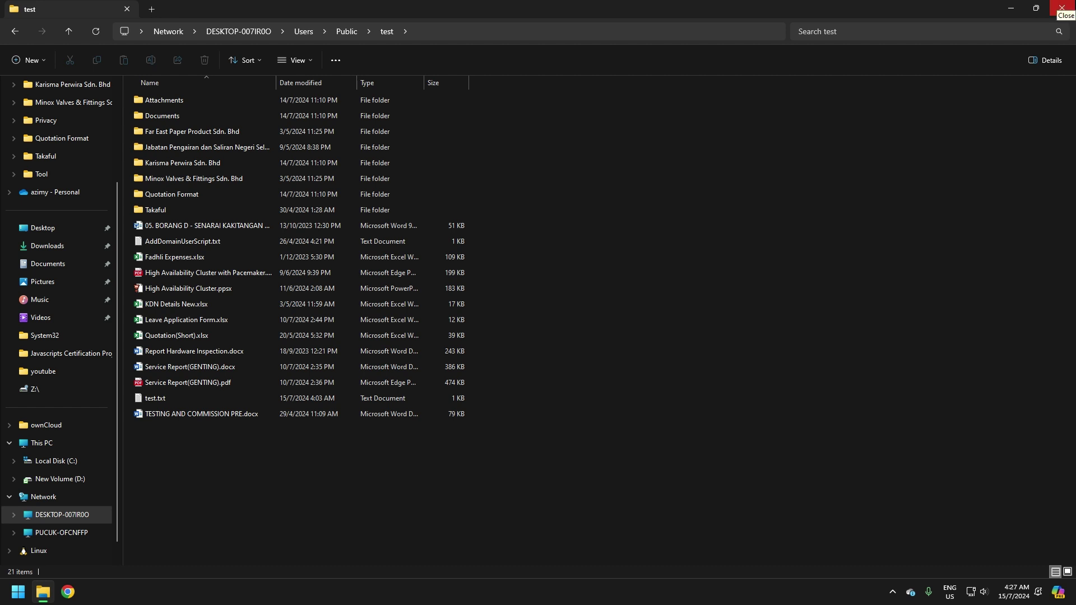
{"action": "left_click", "coordinate": [1064, 7]}
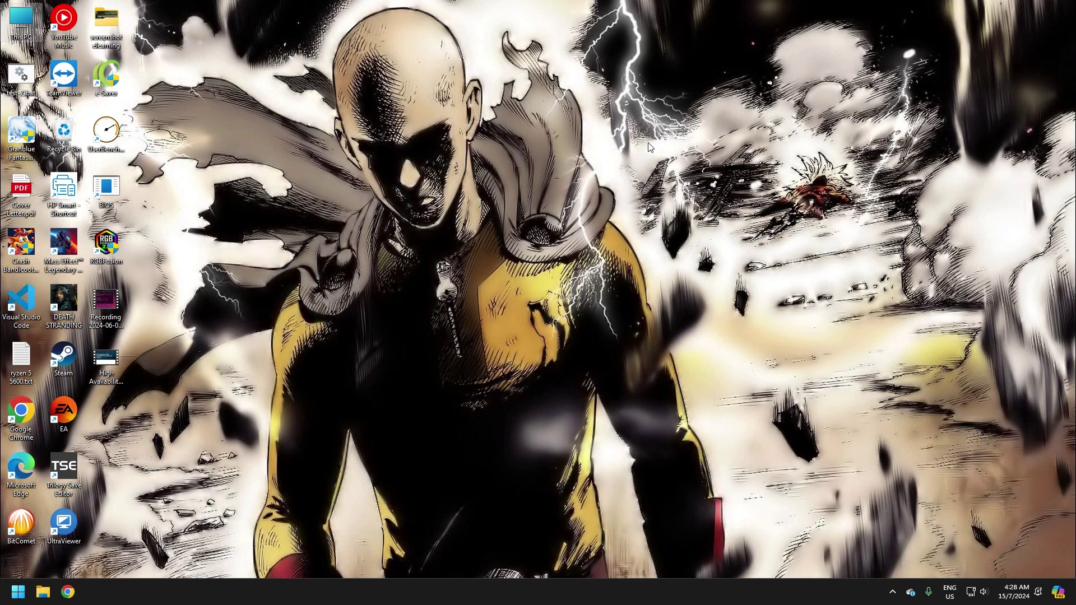
- Find and open Task Scheduler
{"action": "left_click", "coordinate": [4, 598]}
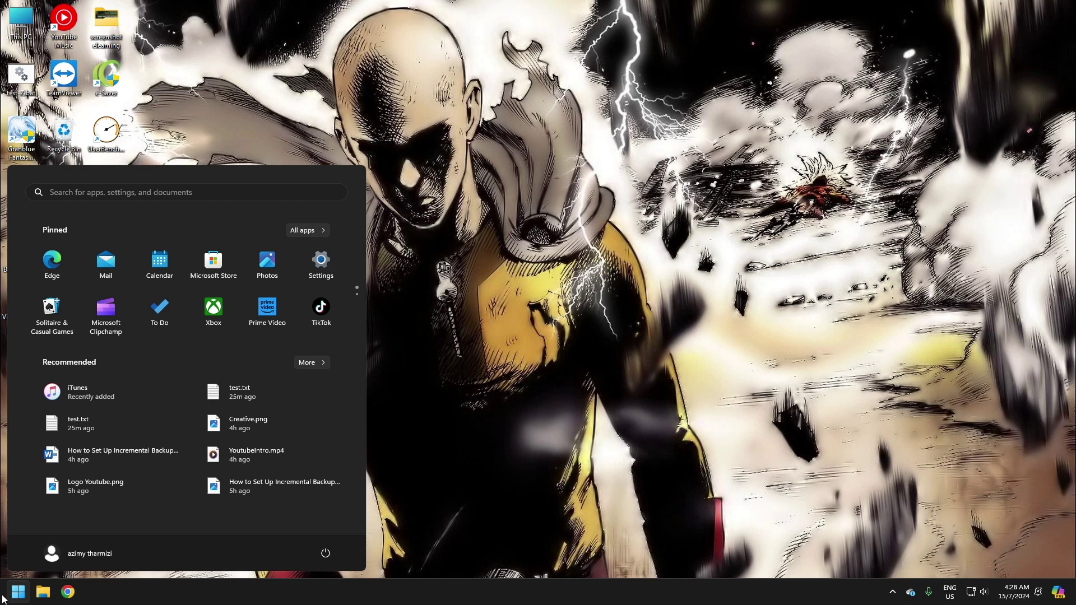
{"action": "type", "text": "tas"}
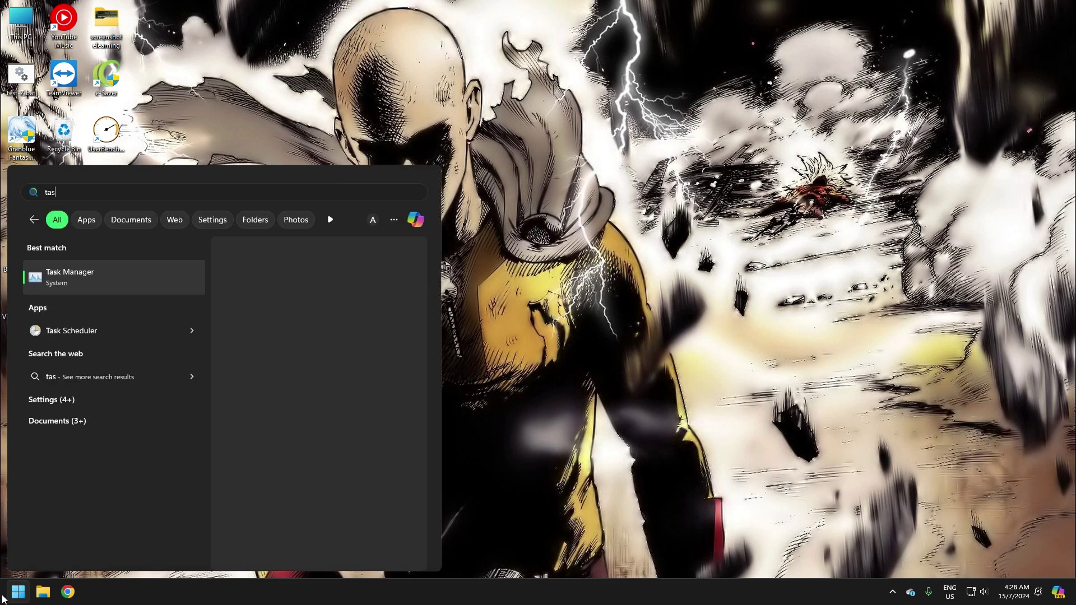
{"action": "type", "text": "k s"}
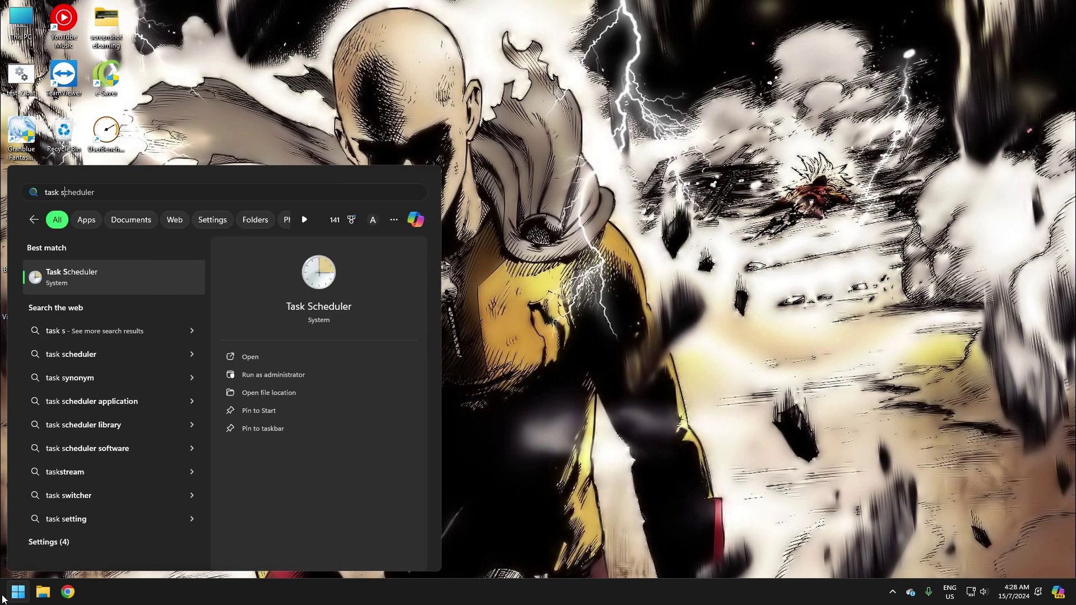
{"action": "left_click", "coordinate": [160, 277]}
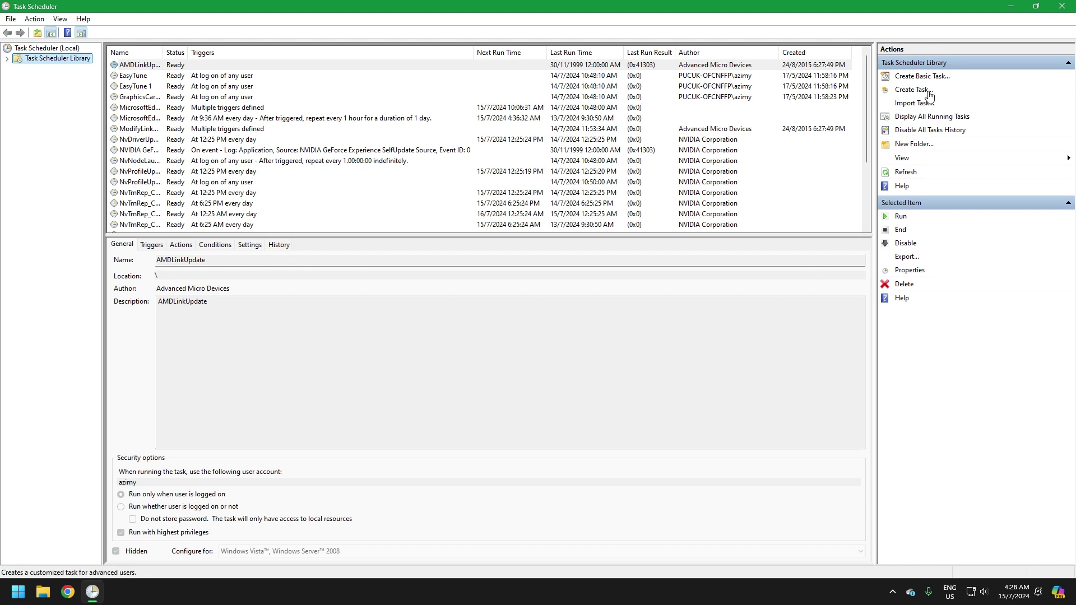
- Create a new scheduled task named "Incremental Backup" and set it to run with highest privileges
{"action": "left_click", "coordinate": [912, 90]}
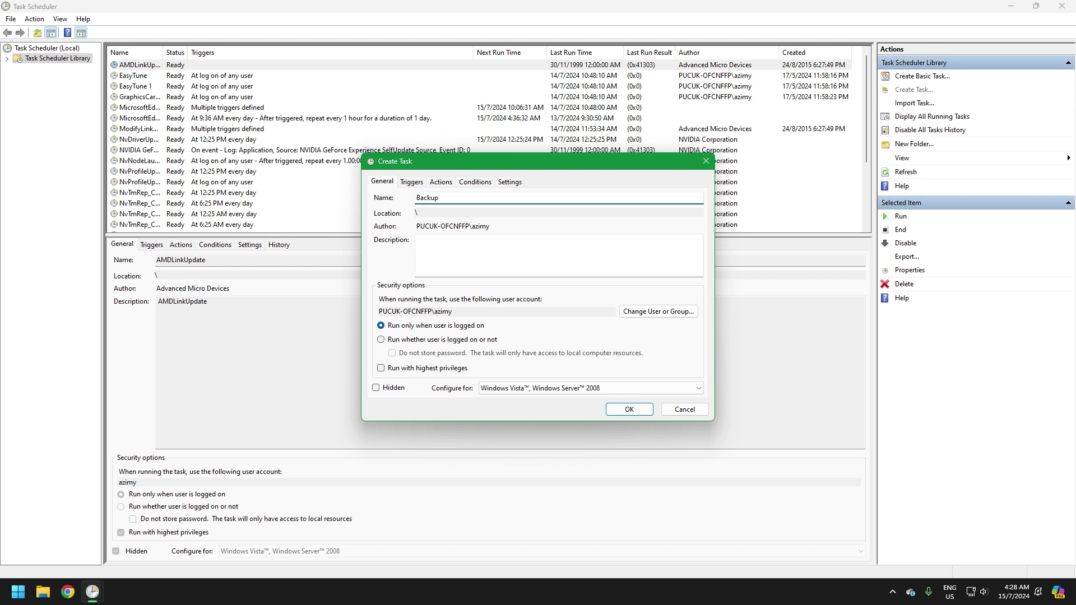
{"action": "key", "text": "BackSpace"}
{"action": "key", "text": "BackSpace"}
{"action": "key", "text": "BackSpace"}
{"action": "key", "text": "BackSpace"}
{"action": "key", "text": "BackSpace"}
{"action": "key", "text": "BackSpace"}
{"action": "type", "text": "Incremental Back"}
{"action": "left_click", "coordinate": [384, 370]}
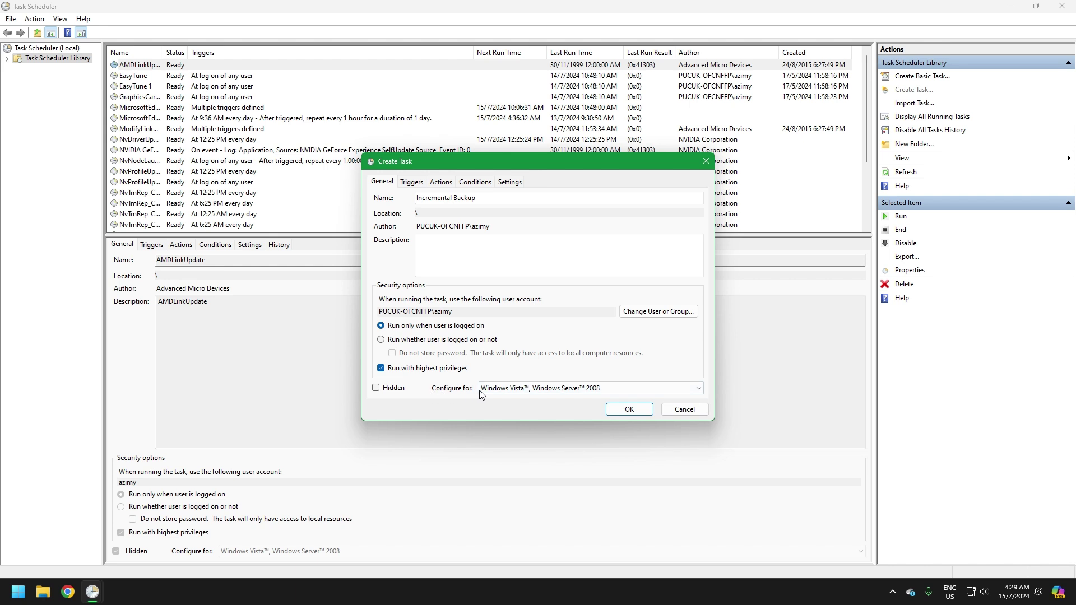
- Add a trigger that begins the task on a daily schedule at 4:32:00 AM
{"action": "left_click", "coordinate": [413, 183]}
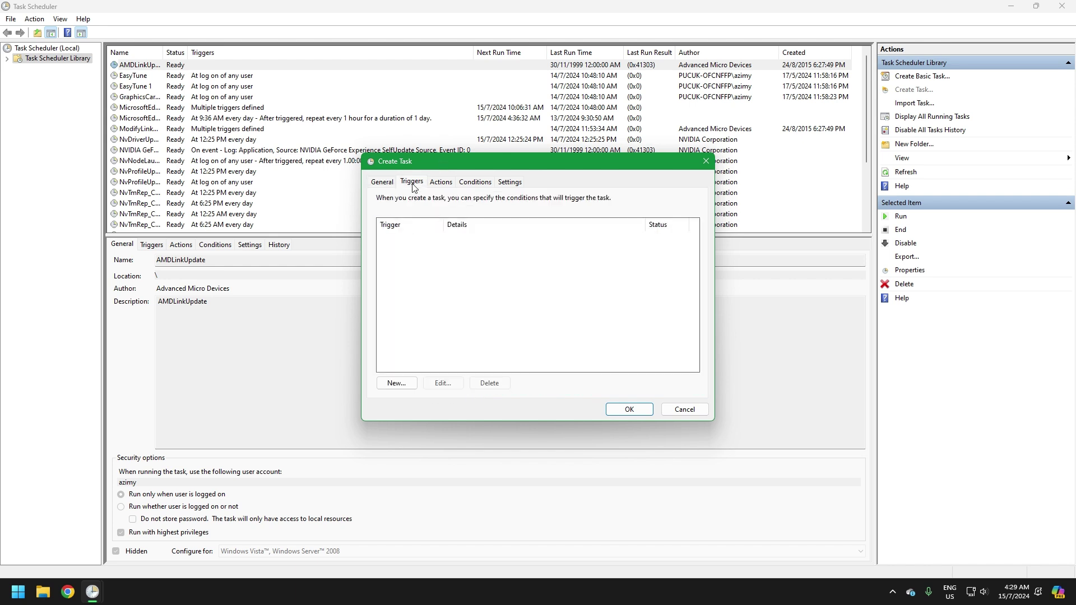
{"action": "left_click", "coordinate": [396, 386]}
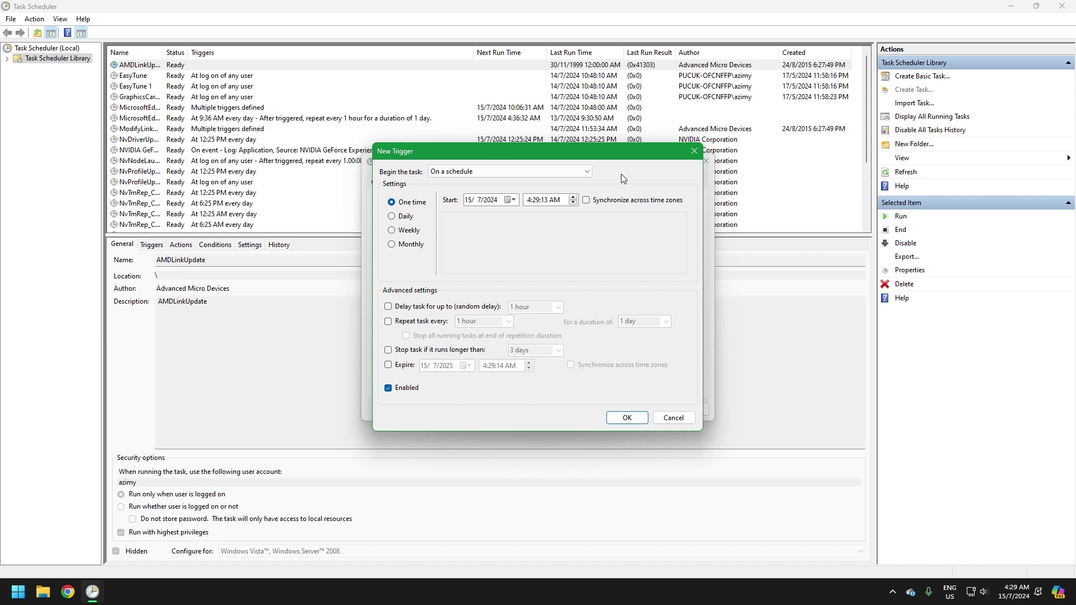
{"action": "left_click", "coordinate": [574, 174]}
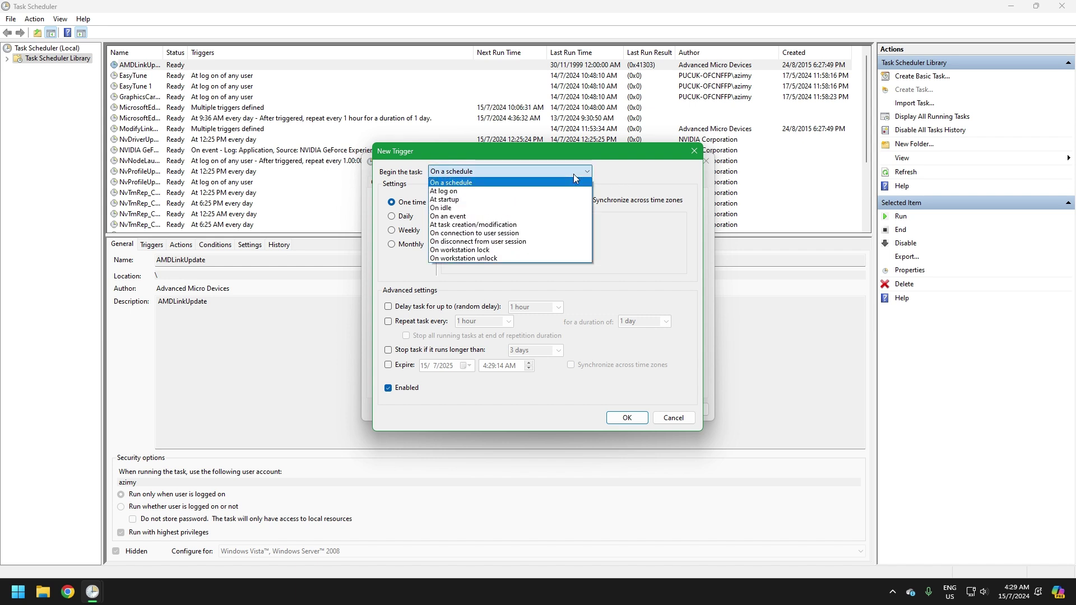
{"action": "left_click", "coordinate": [472, 184]}
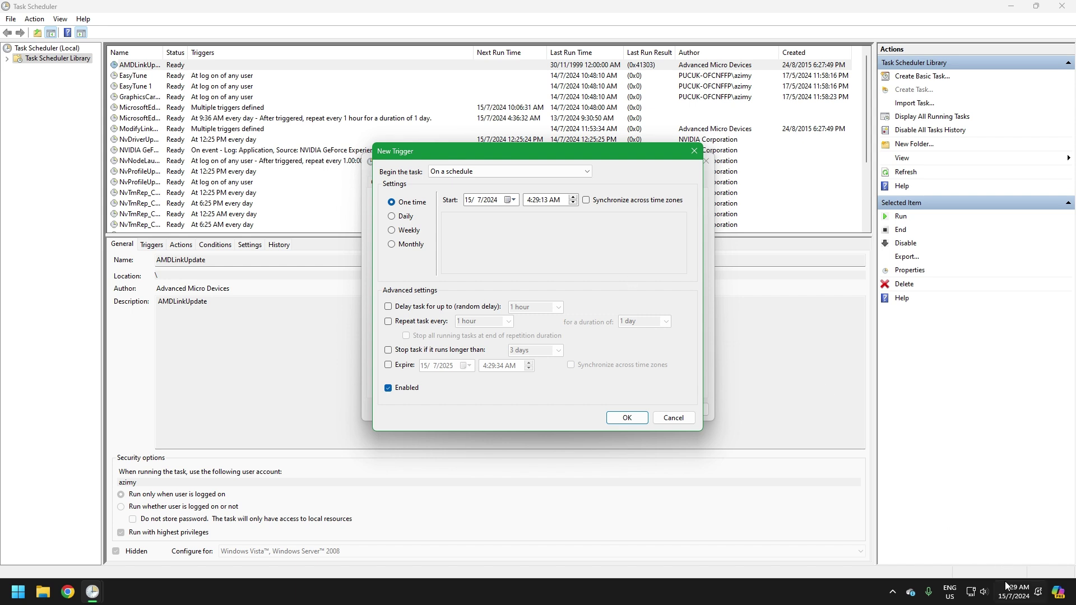
{"action": "left_click", "coordinate": [535, 202]}
{"action": "type", "text": "32:00"}
{"action": "left_click", "coordinate": [393, 217]}
{"action": "left_click", "coordinate": [642, 420]}
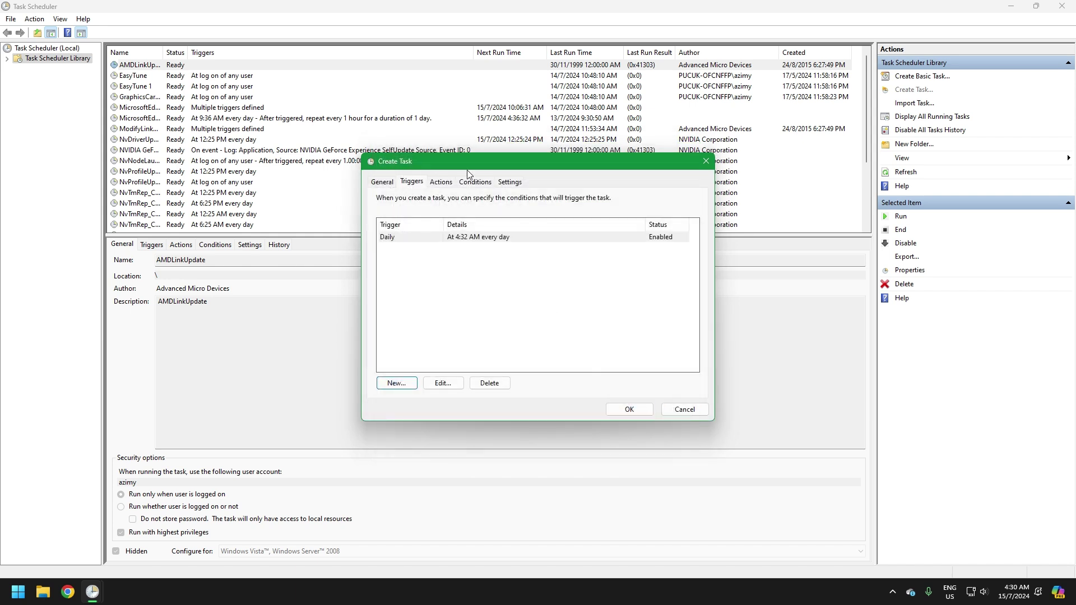
- Add a "Start a program" action that runs test-Z.bat from the desktop
{"action": "left_click", "coordinate": [440, 182]}
{"action": "left_click", "coordinate": [413, 386]}
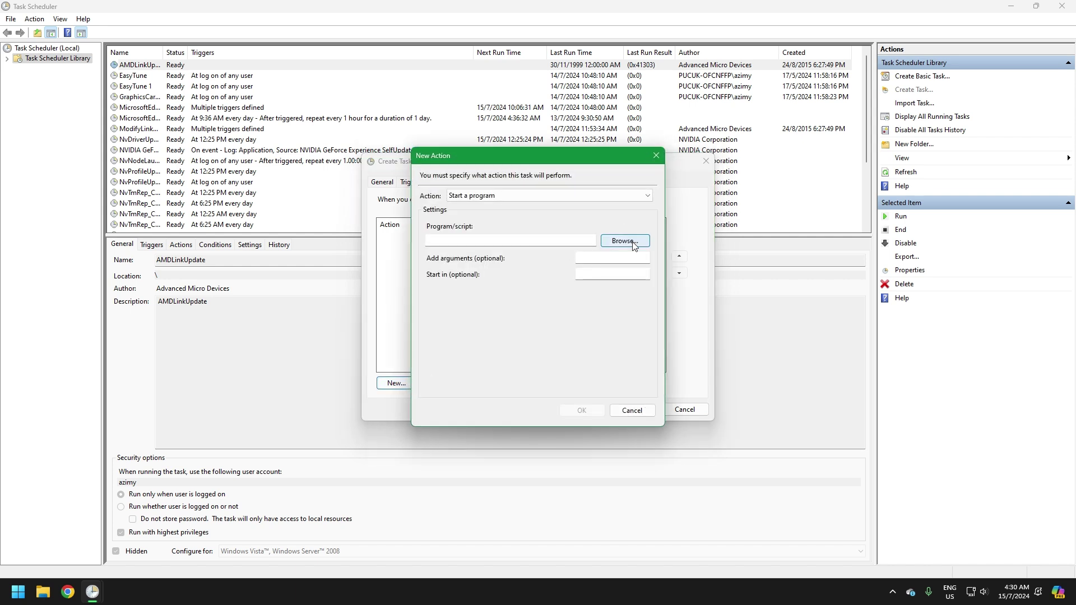
{"action": "left_click", "coordinate": [569, 196]}
{"action": "left_click", "coordinate": [569, 196]}
{"action": "left_click", "coordinate": [568, 196]}
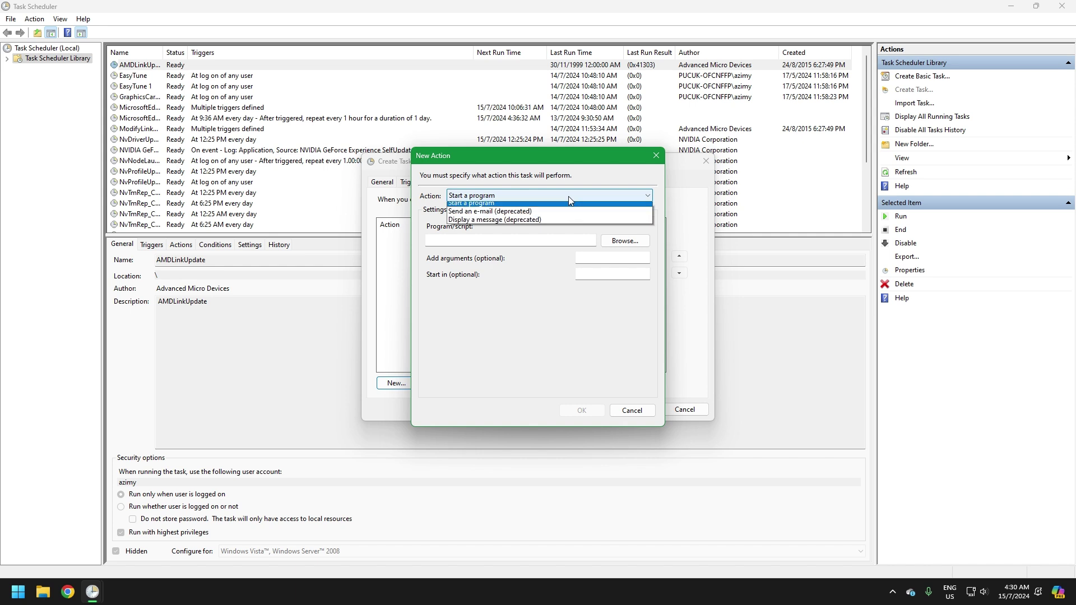
{"action": "left_click", "coordinate": [494, 207]}
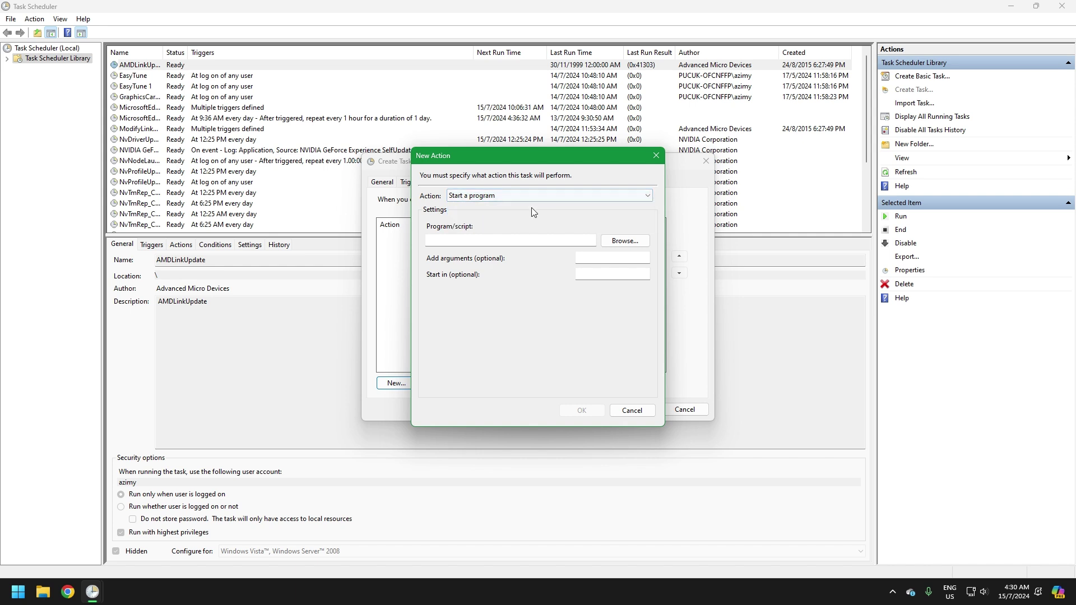
{"action": "left_click", "coordinate": [622, 246]}
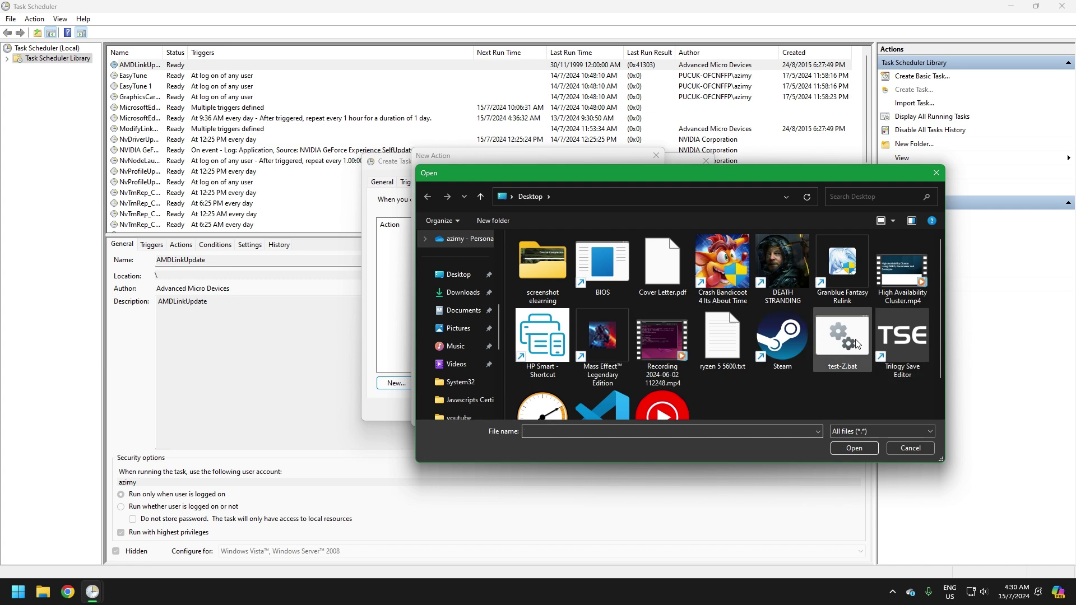
{"action": "double_click", "coordinate": [856, 343]}
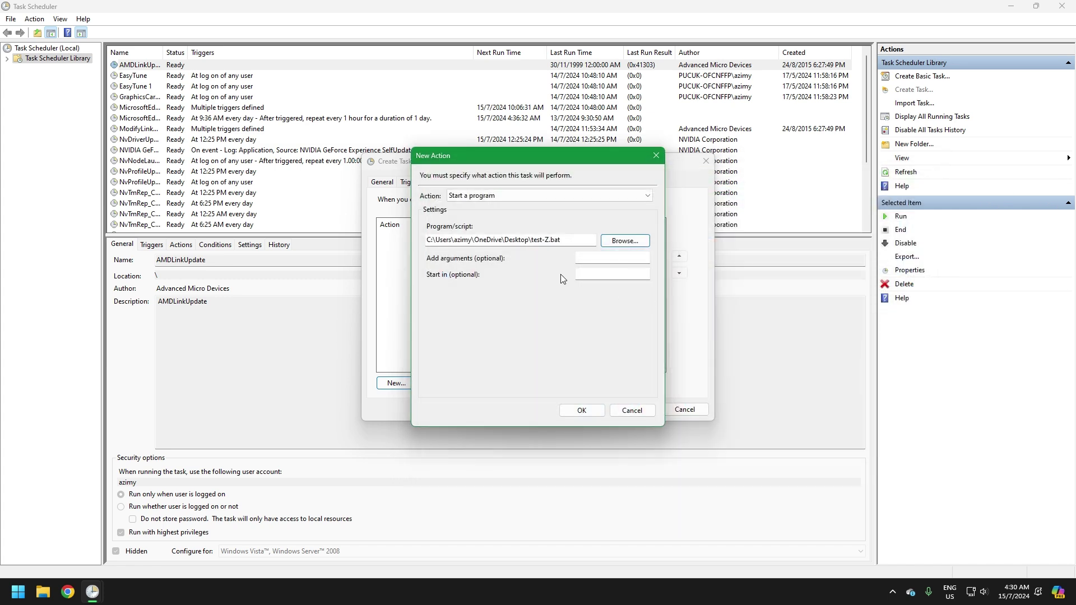
{"action": "left_click", "coordinate": [585, 410]}
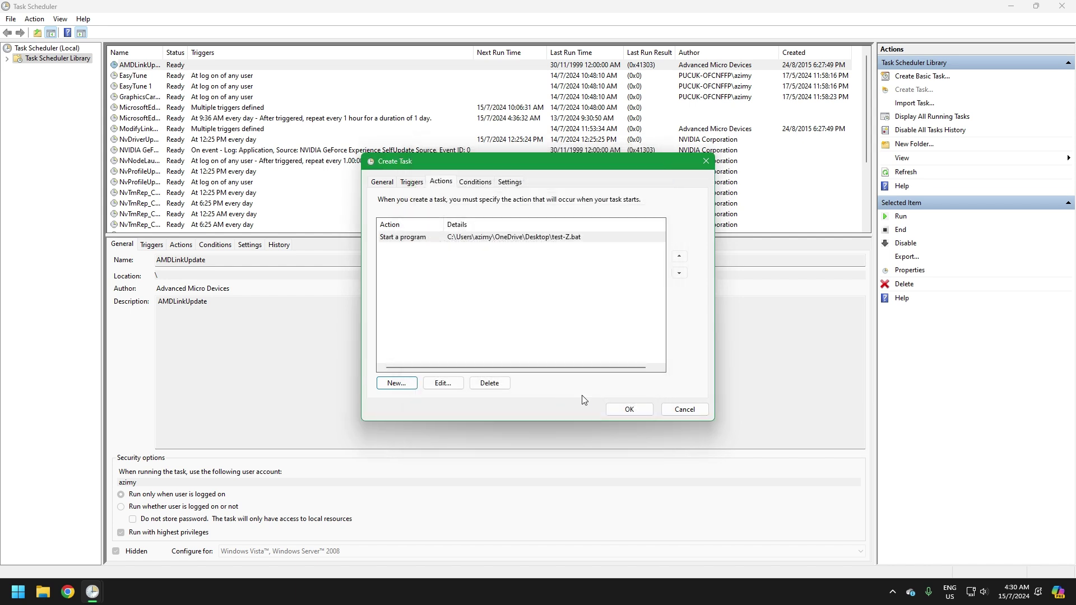
- Allow the task to run as soon as possible after a missed scheduled start, and save the new task
{"action": "left_click", "coordinate": [472, 183]}
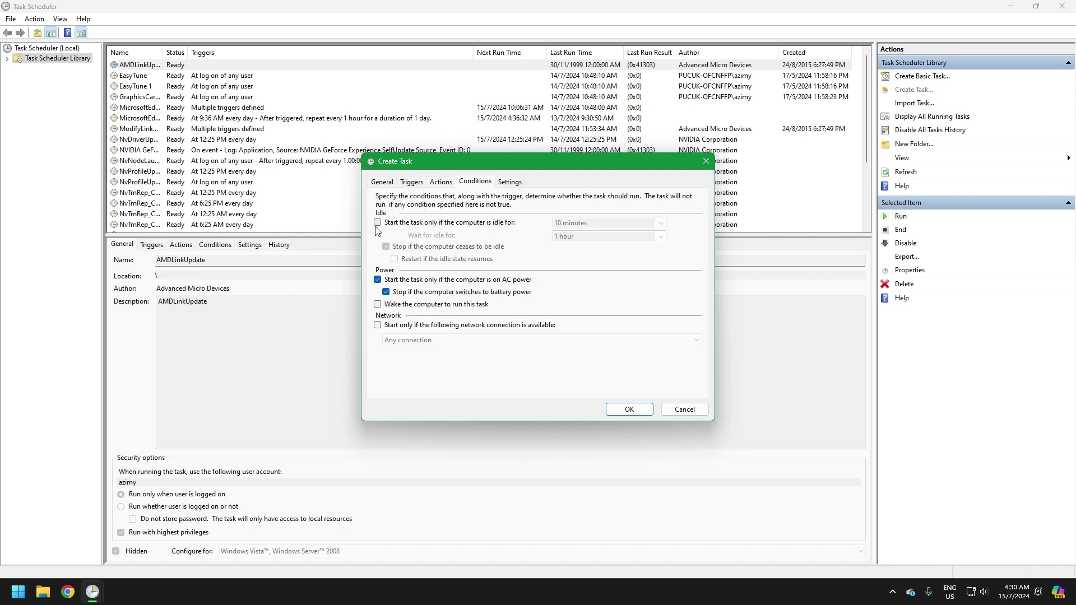
{"action": "left_click", "coordinate": [506, 183]}
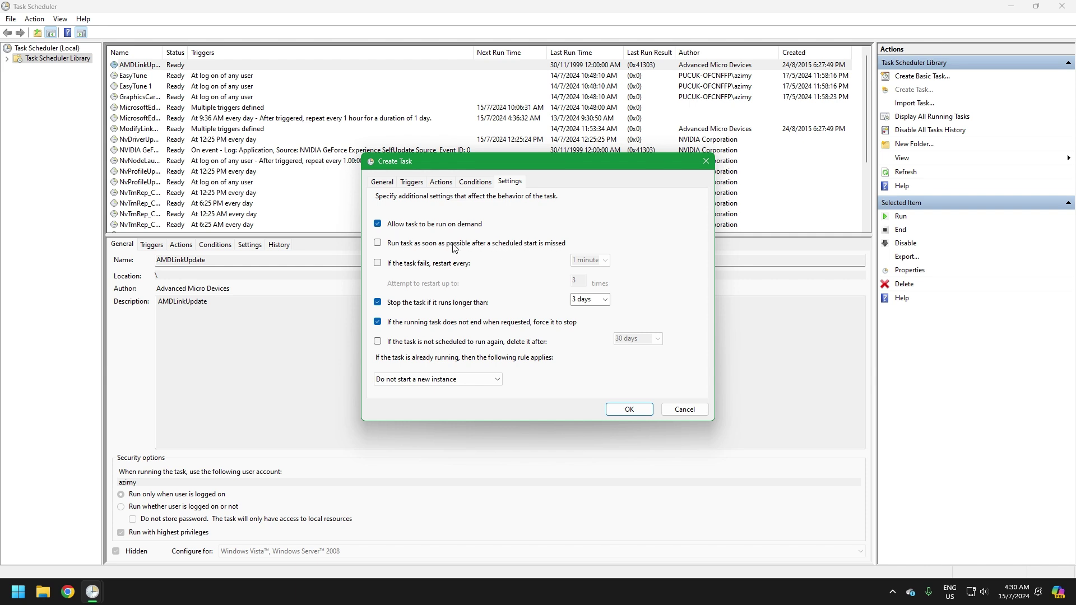
{"action": "left_click", "coordinate": [378, 245]}
{"action": "left_click", "coordinate": [627, 410]}
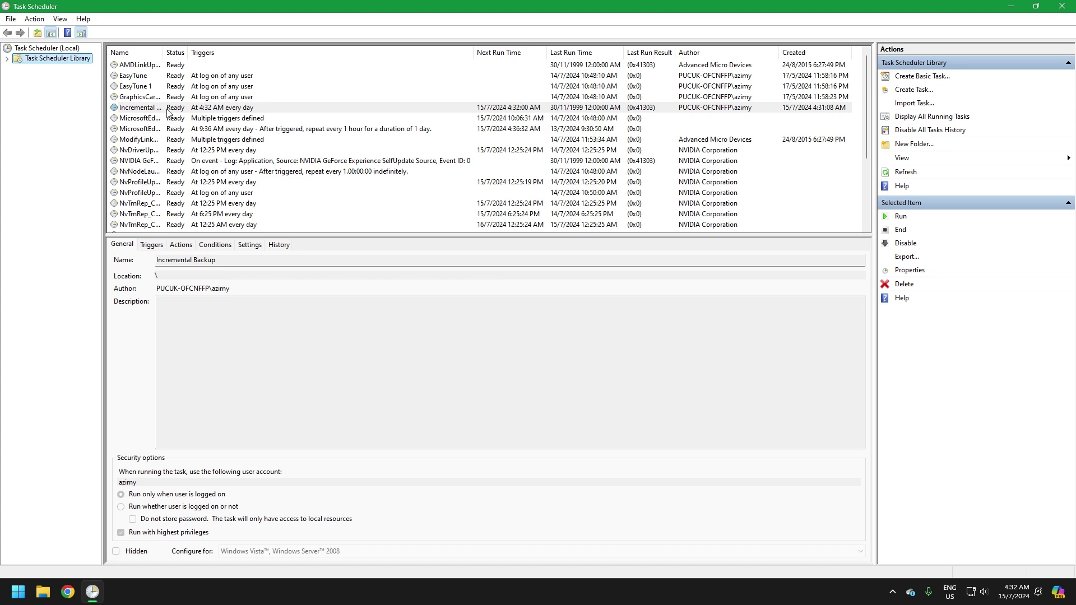
- In File Explorer, browse network computer DESKTOP-007IR0O to the backup folder Users\Public\test
{"action": "left_click", "coordinate": [48, 598]}
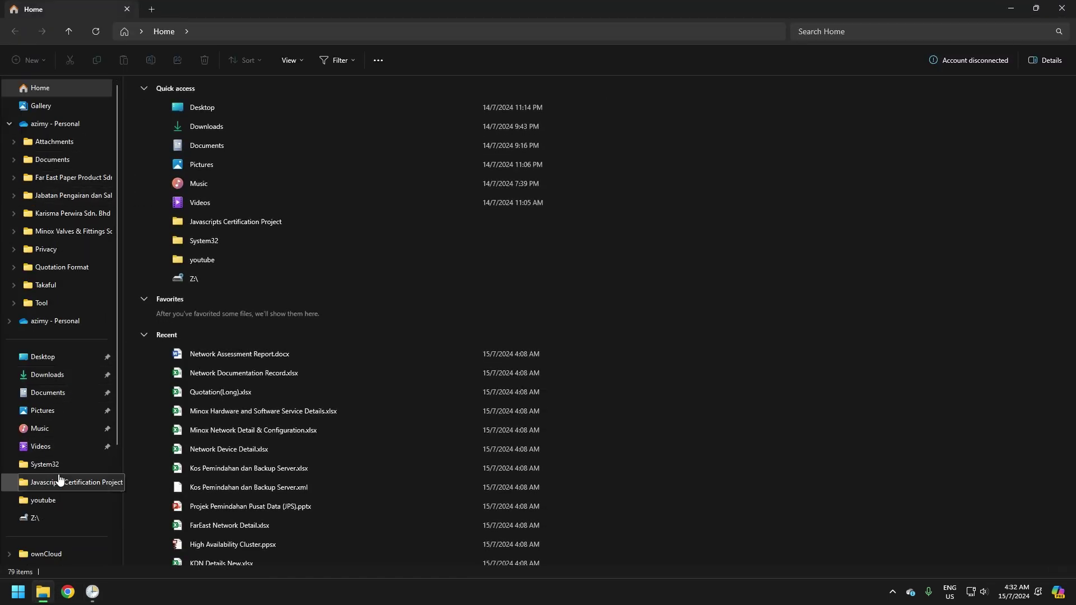
{"action": "scroll", "coordinate": [45, 504], "scroll_direction": "down", "scroll_amount": 3}
{"action": "left_click", "coordinate": [51, 498]}
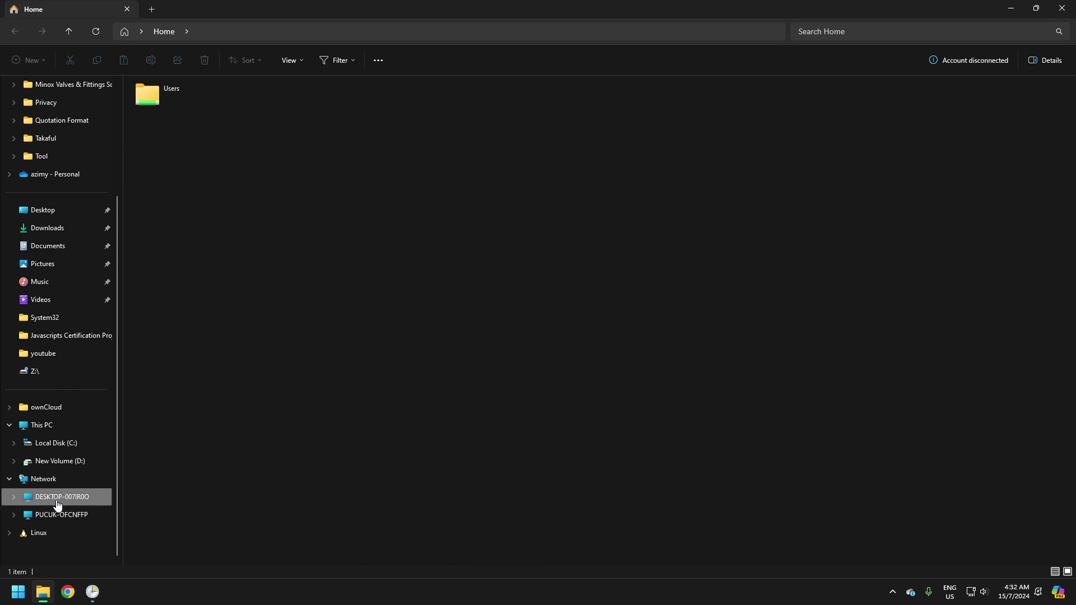
{"action": "double_click", "coordinate": [168, 102]}
{"action": "double_click", "coordinate": [174, 130]}
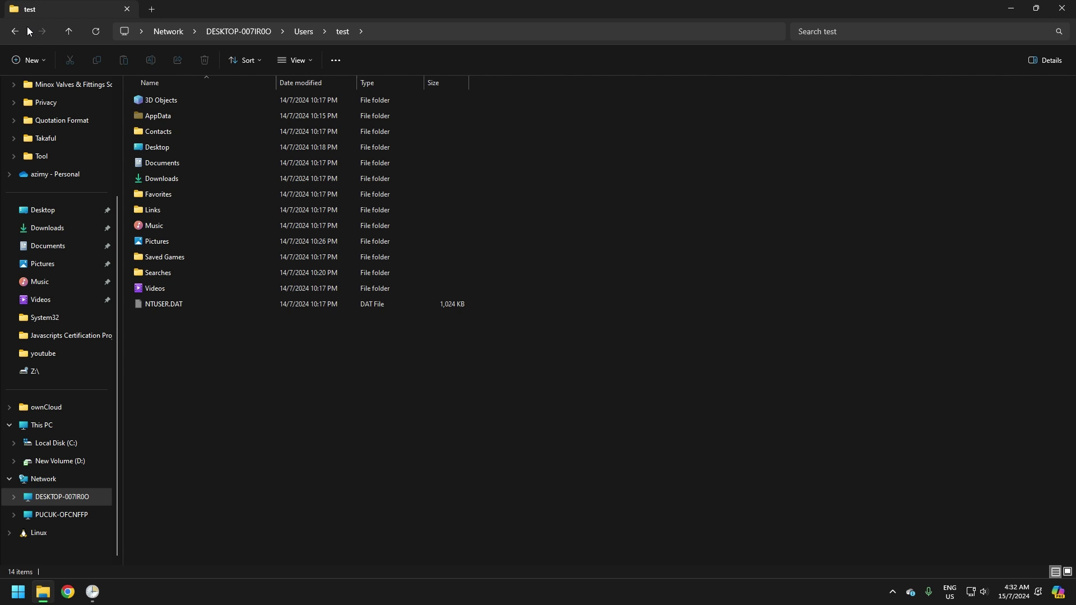
{"action": "left_click", "coordinate": [9, 34]}
{"action": "double_click", "coordinate": [161, 116]}
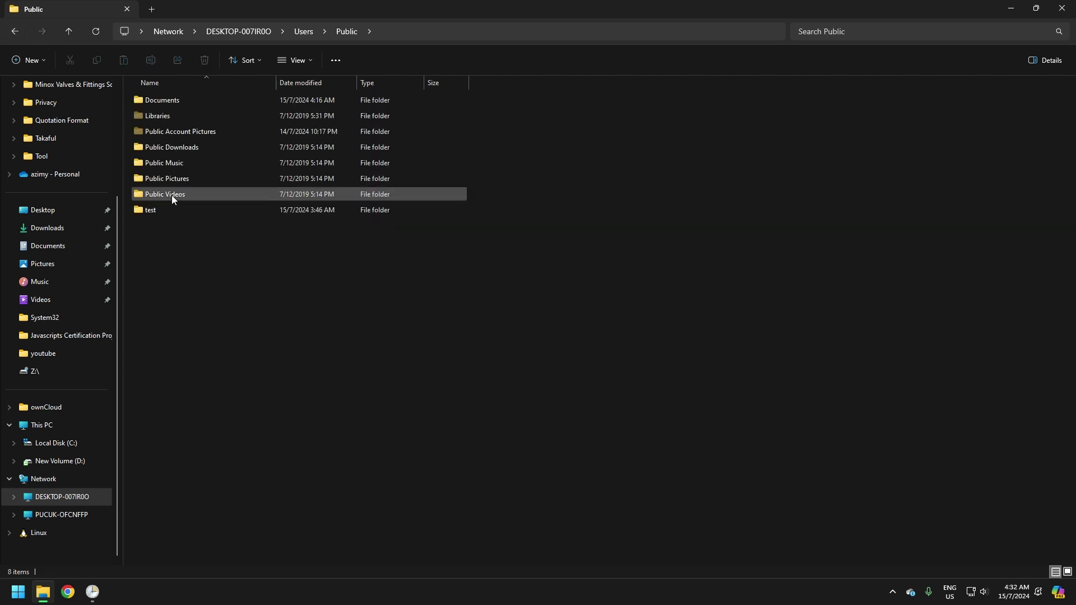
{"action": "double_click", "coordinate": [164, 211]}
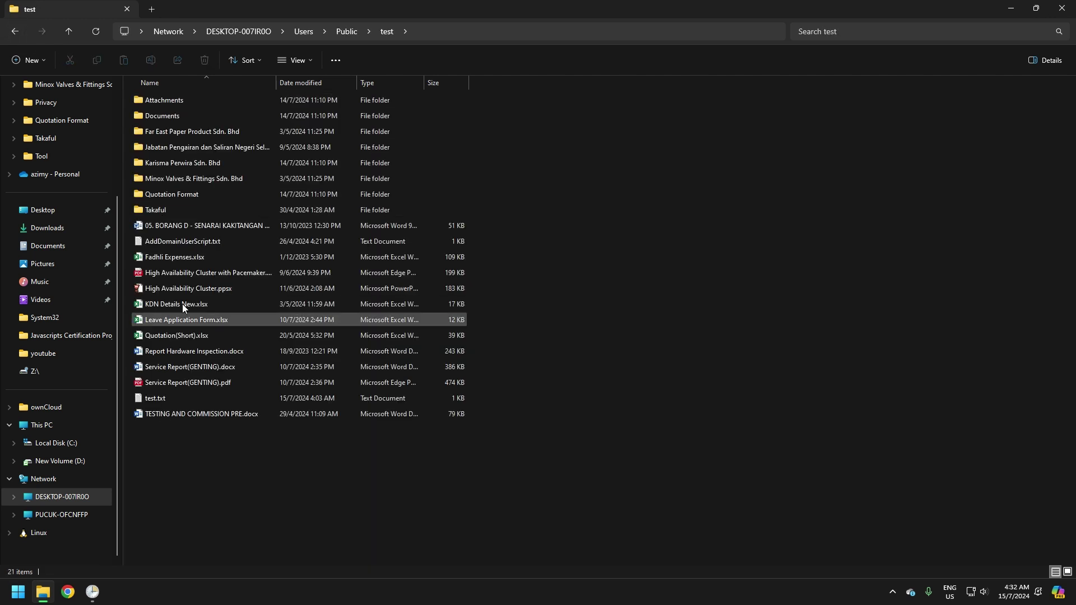
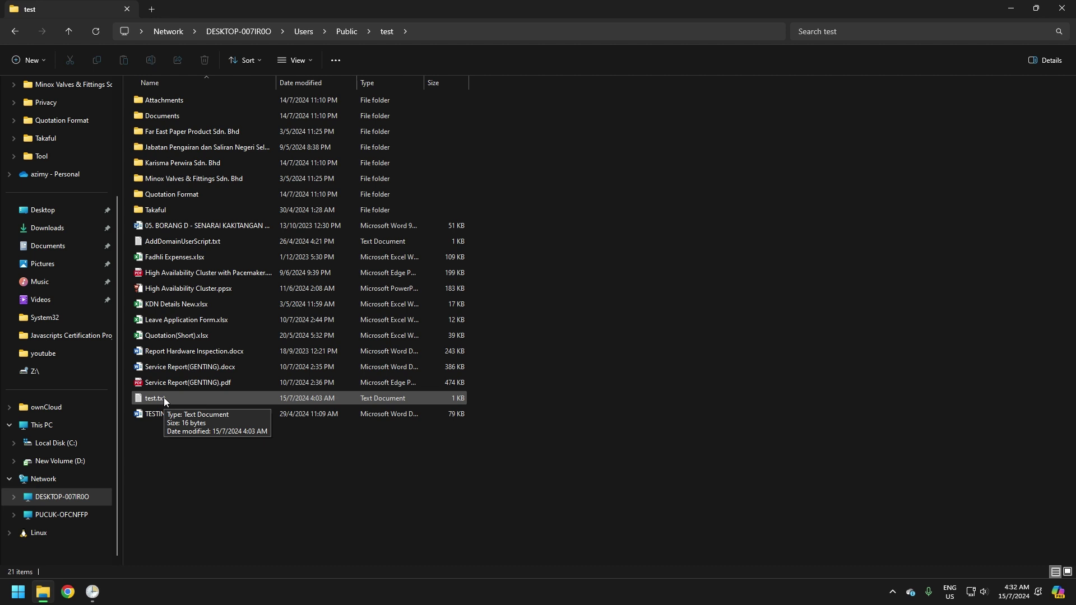
- View the contents of the source file test.txt in the personal OneDrive folder, and close it
{"action": "left_click", "coordinate": [82, 180]}
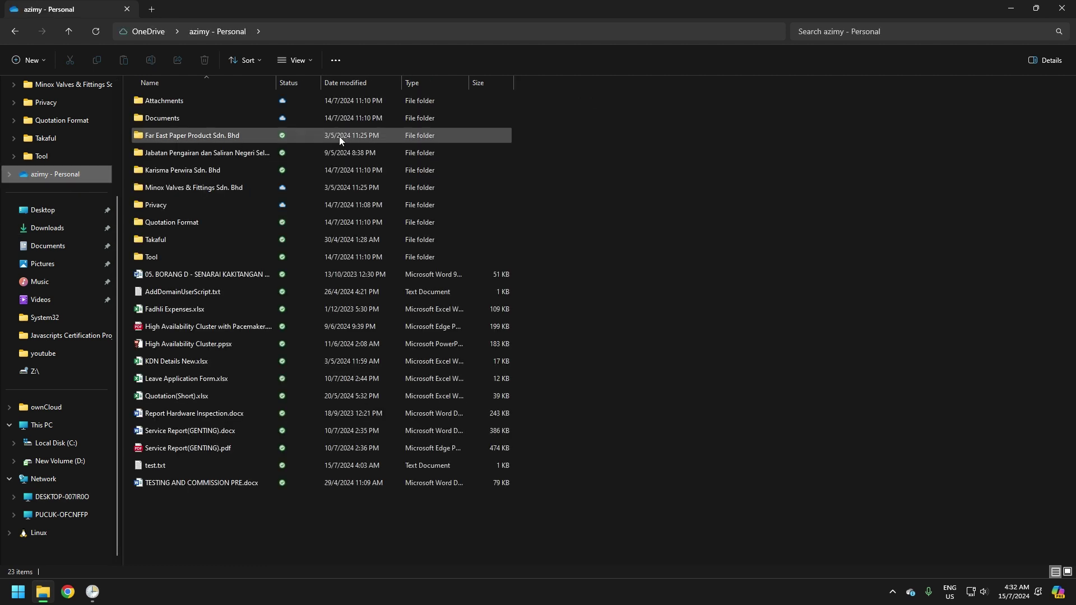
{"action": "left_click", "coordinate": [180, 465]}
{"action": "double_click", "coordinate": [179, 466]}
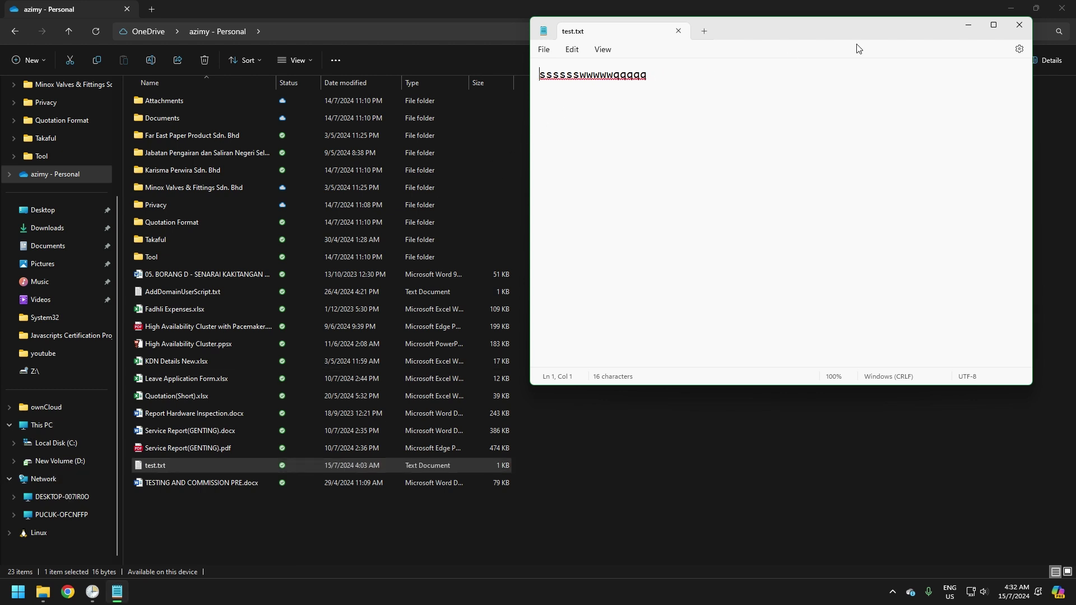
{"action": "left_click", "coordinate": [1019, 25]}
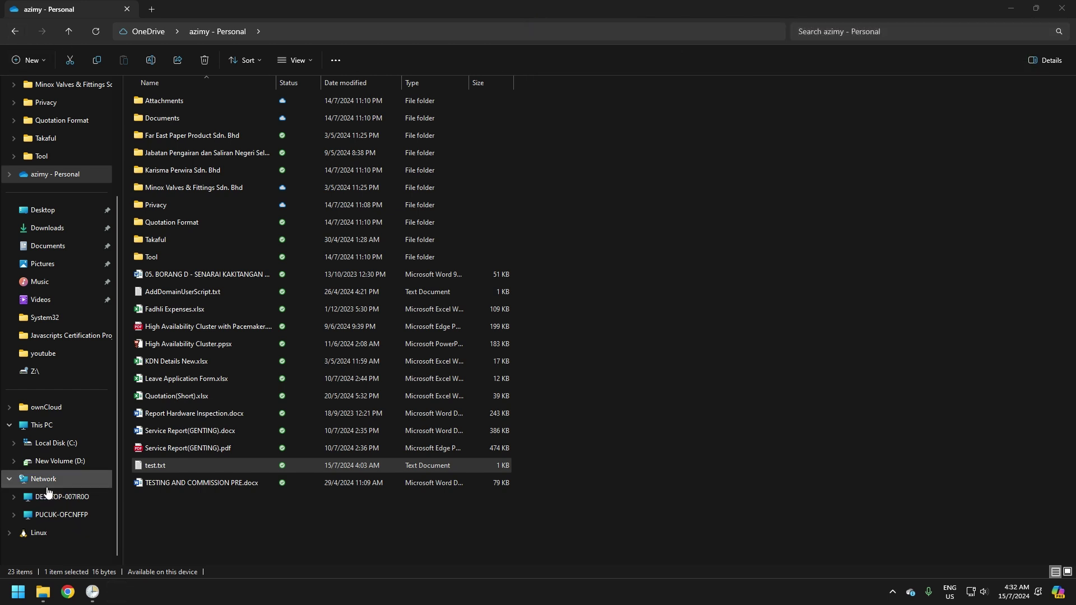
- View the contents of the backup copy of test.txt in Users\Public\test on DESKTOP-007IR0O, and close it
{"action": "left_click", "coordinate": [51, 496]}
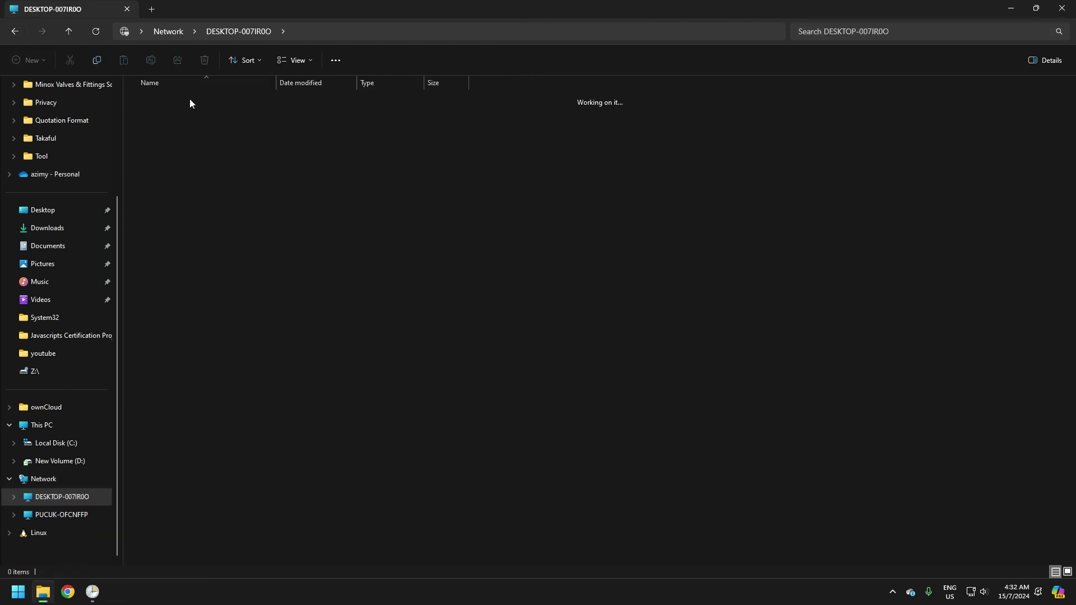
{"action": "double_click", "coordinate": [168, 113]}
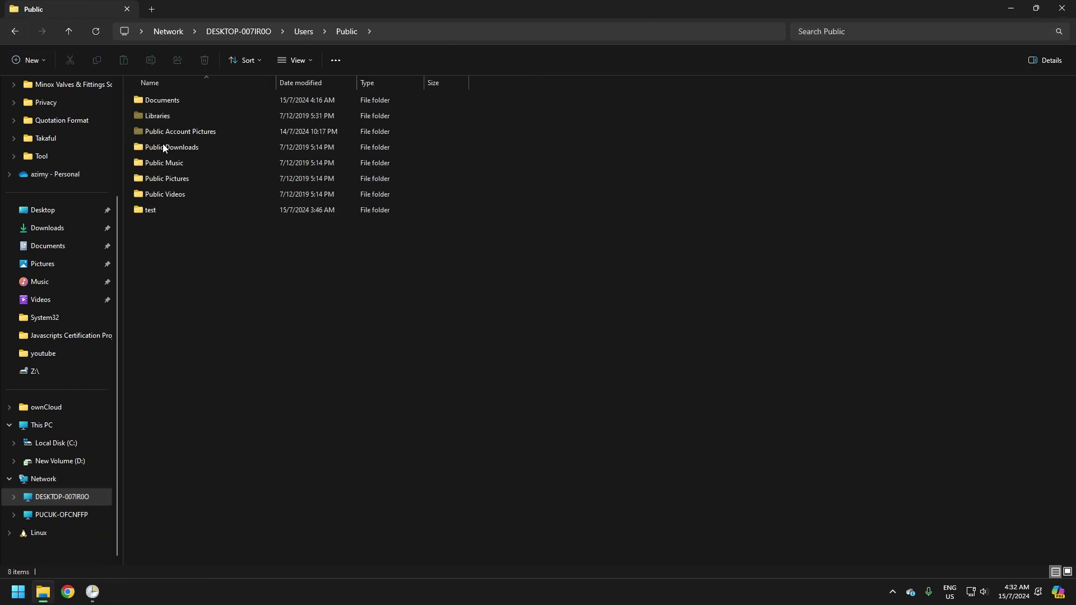
{"action": "double_click", "coordinate": [157, 209]}
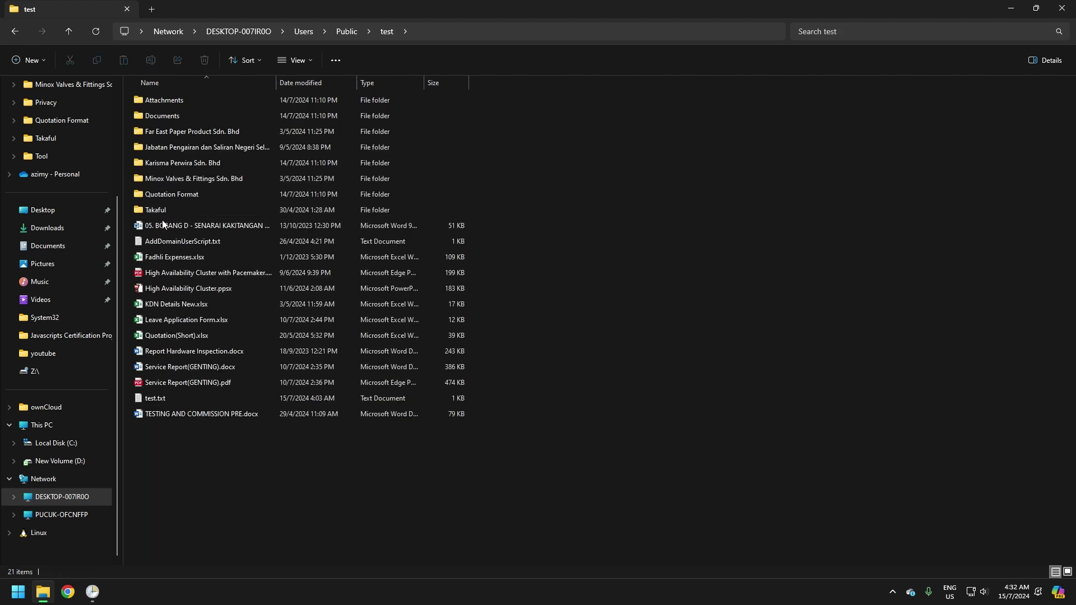
{"action": "double_click", "coordinate": [159, 398]}
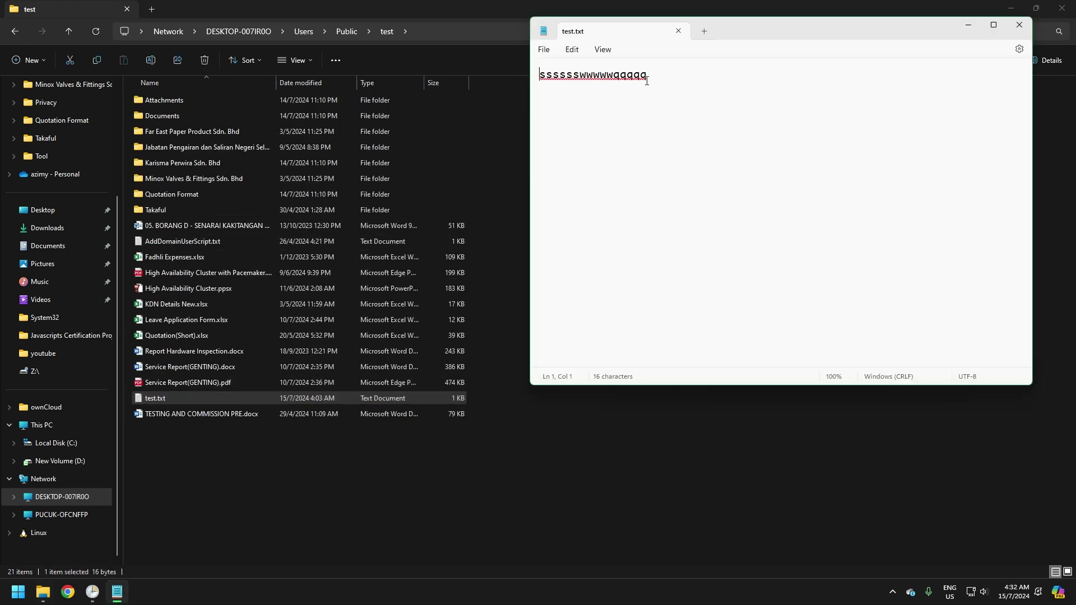
{"action": "left_click", "coordinate": [1020, 25]}
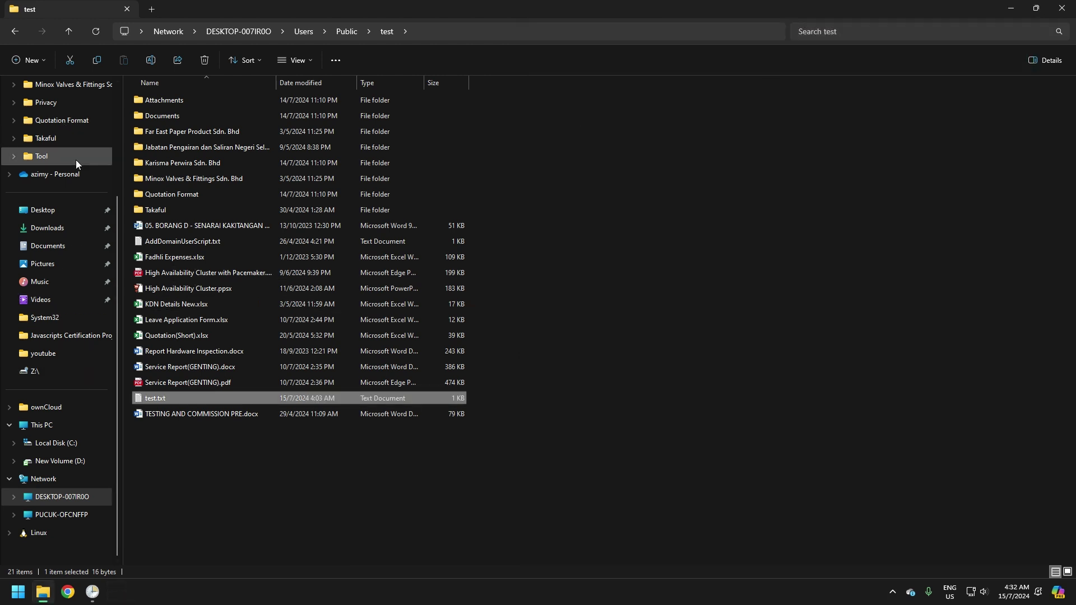
- Replace all text in the personal OneDrive folder's test.txt with "Hi how are you", and save and close the file
{"action": "left_click", "coordinate": [67, 175]}
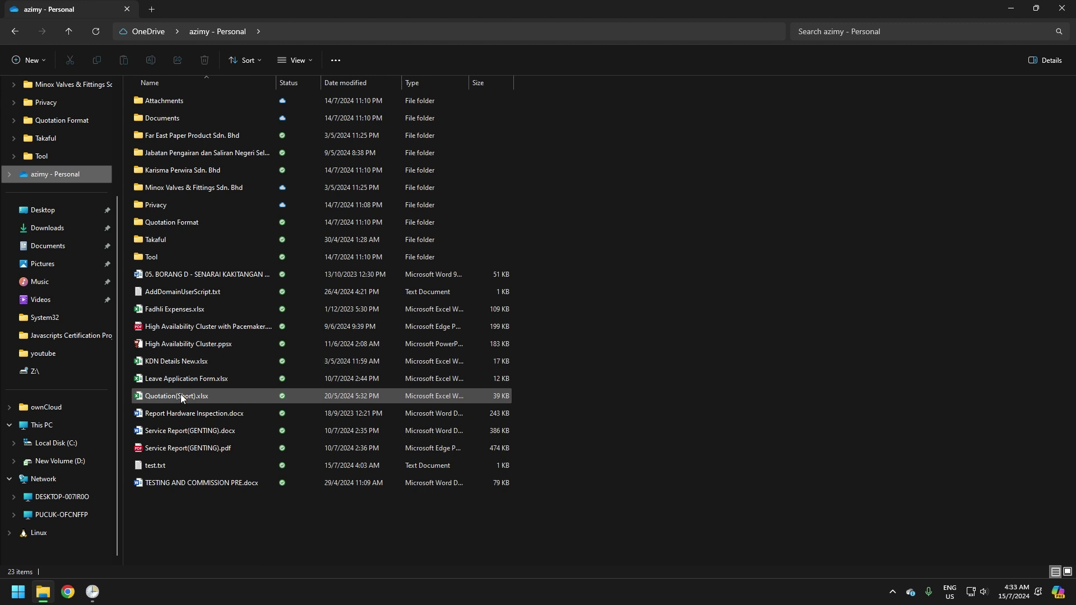
{"action": "double_click", "coordinate": [163, 465]}
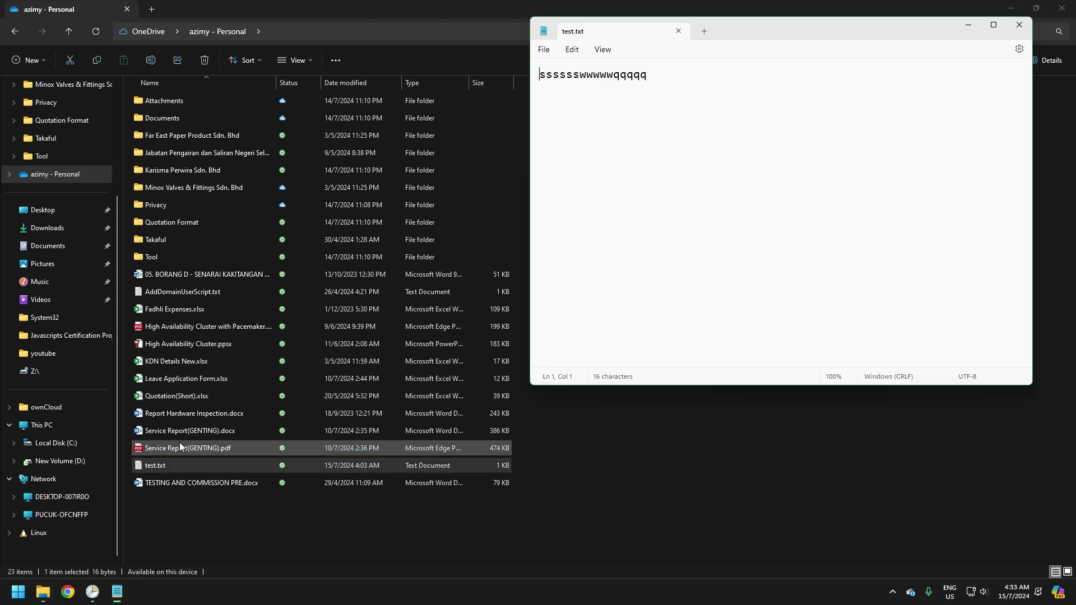
{"action": "key", "text": "ctrl+a"}
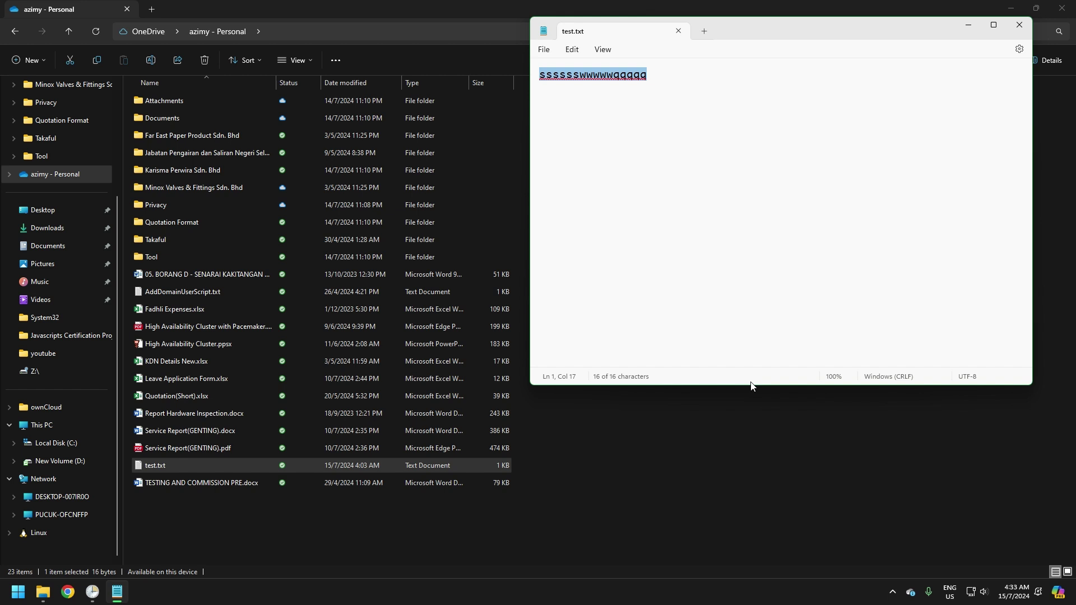
{"action": "type", "text": "Hi "}
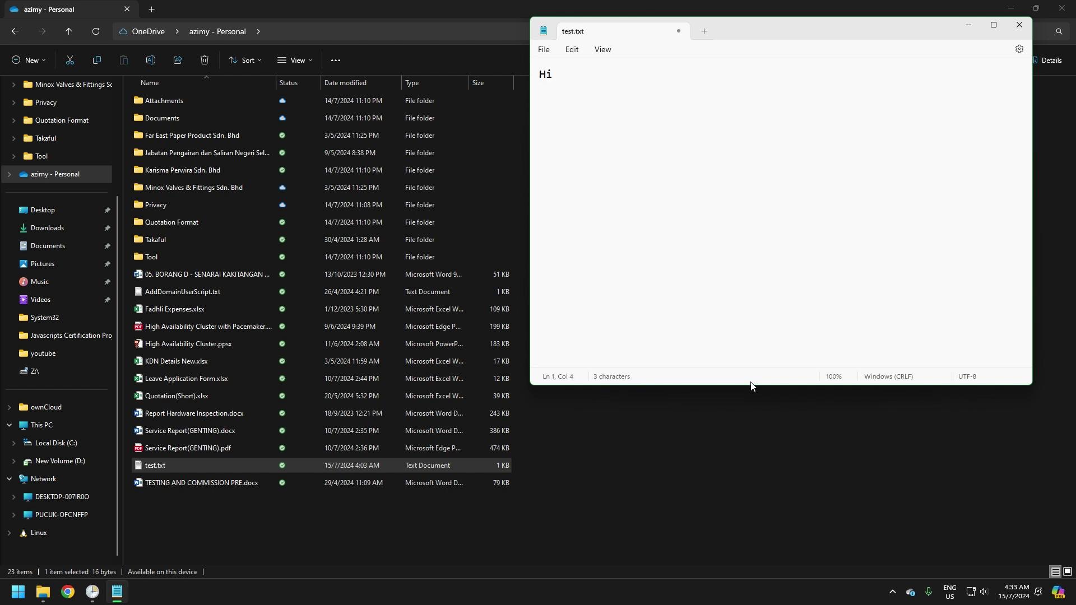
{"action": "type", "text": "how are you"}
{"action": "left_click", "coordinate": [543, 50]}
{"action": "left_click", "coordinate": [552, 126]}
{"action": "left_click", "coordinate": [1019, 25]}
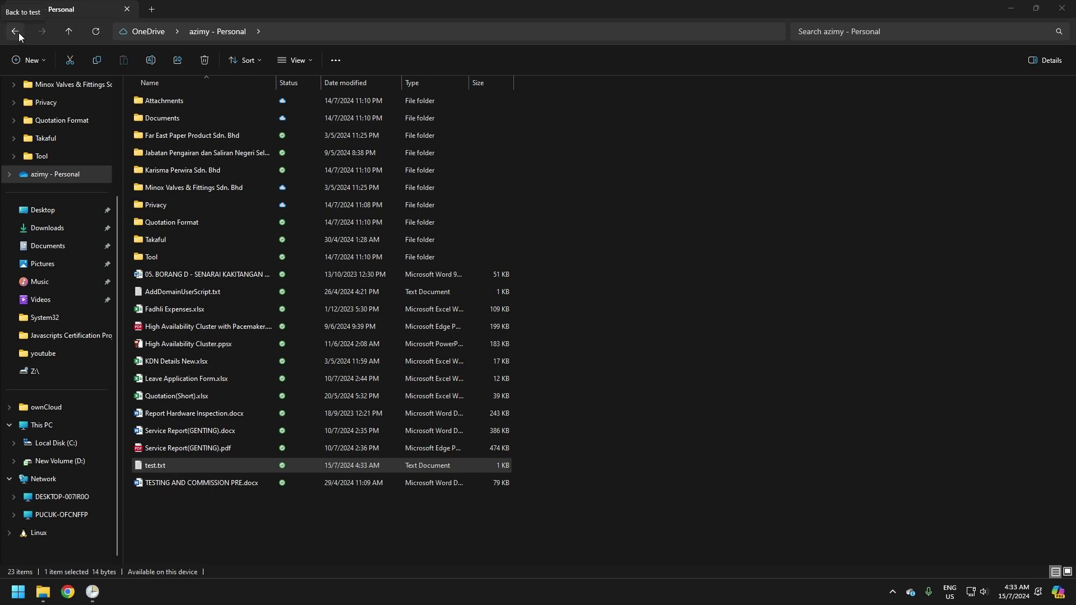
- Check test.txt's entry in the network backup folder, and close File Explorer
{"action": "left_click", "coordinate": [15, 32]}
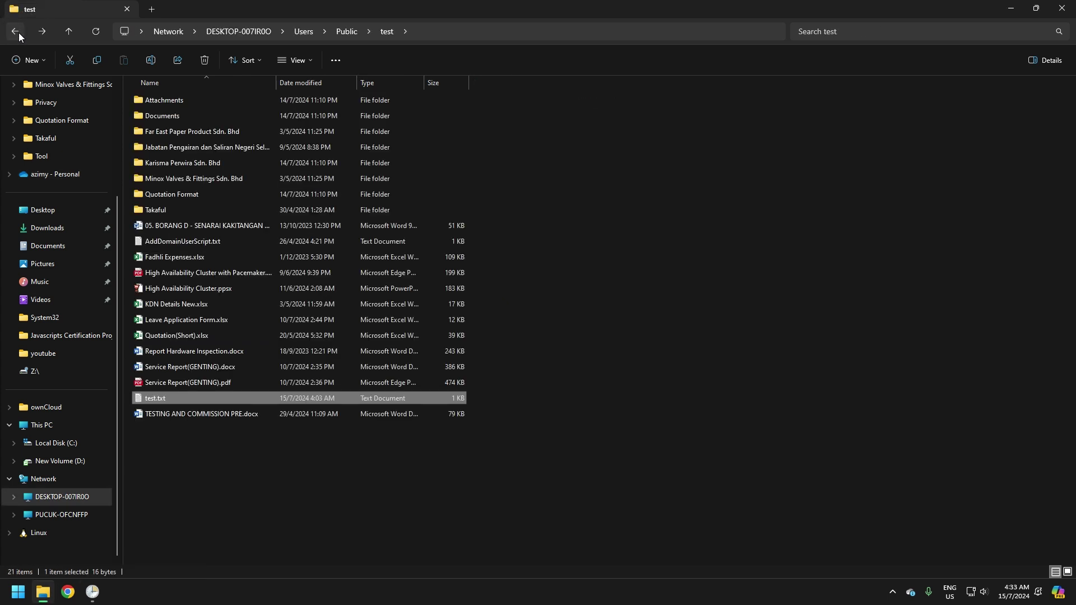
{"action": "left_click", "coordinate": [1062, 8]}
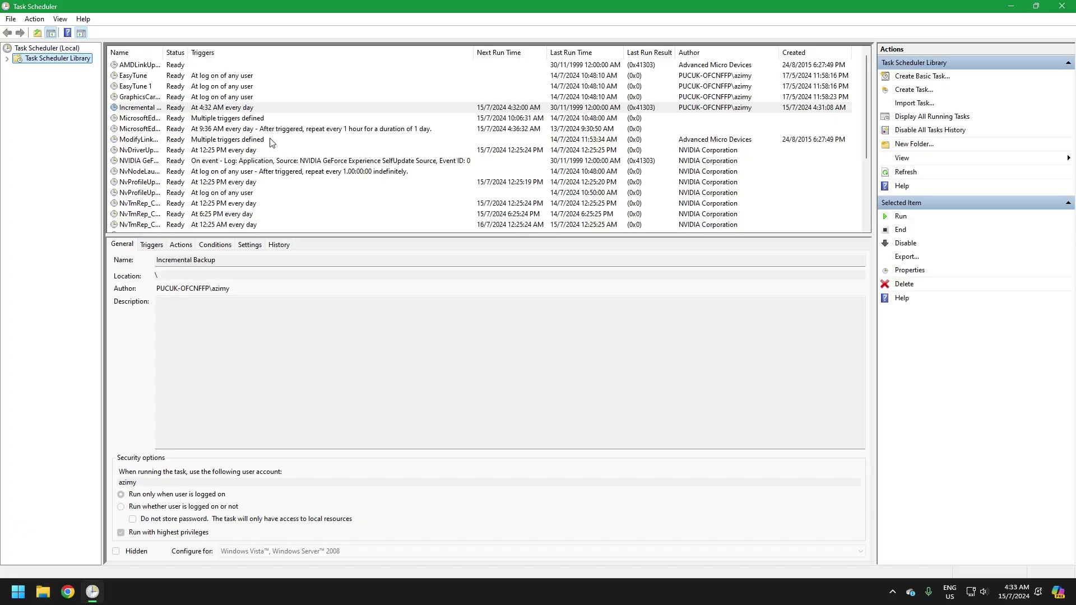
- Change the Incremental Backup task's daily trigger to start at 4:33:50 AM, and save the task properties
{"action": "right_click", "coordinate": [186, 108]}
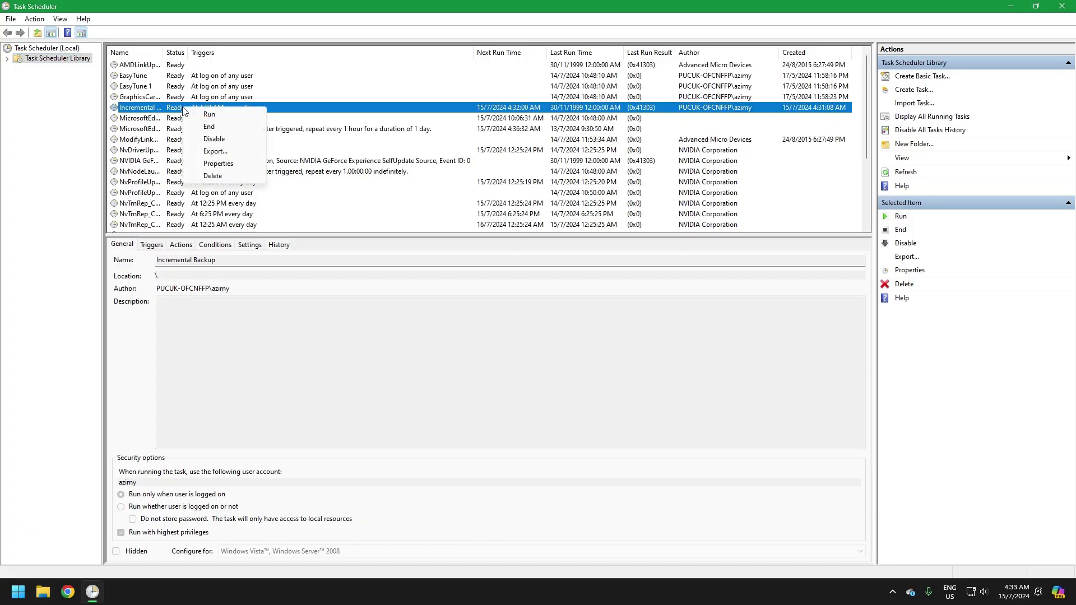
{"action": "left_click", "coordinate": [223, 164]}
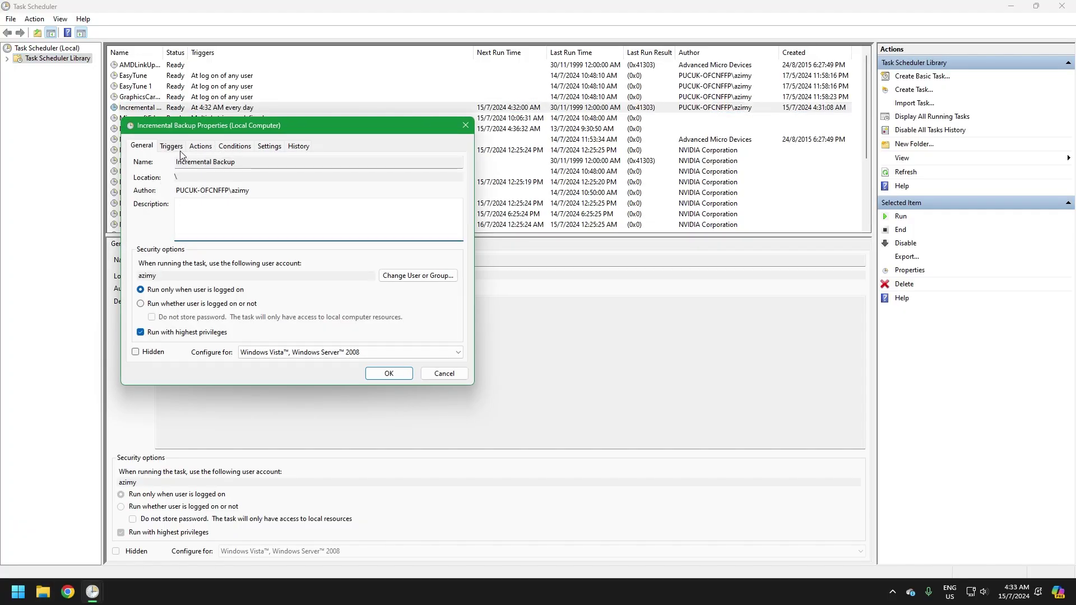
{"action": "left_click", "coordinate": [178, 147]}
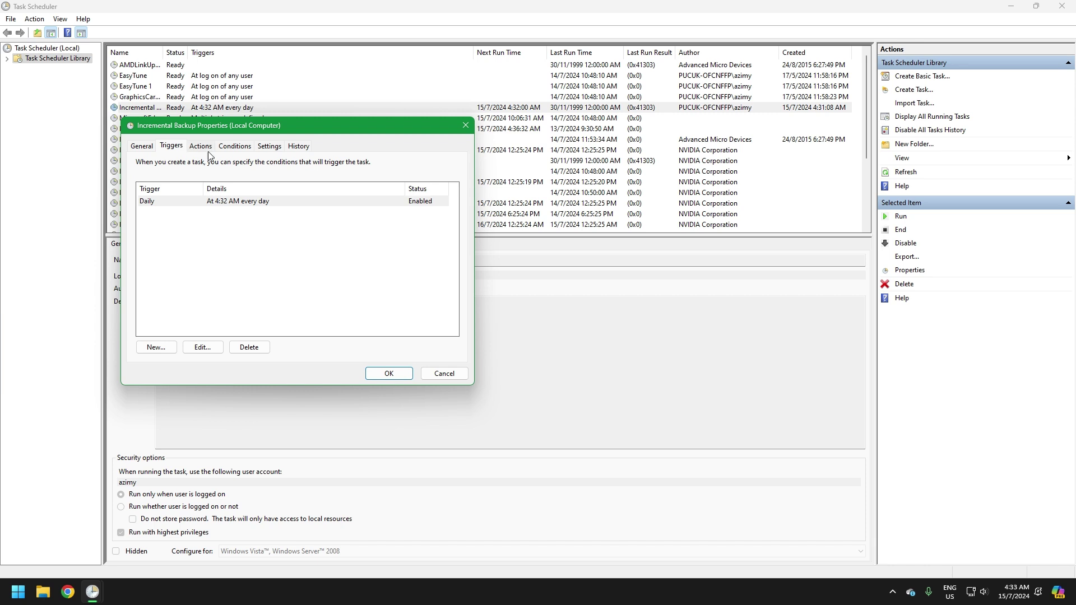
{"action": "left_click", "coordinate": [213, 347]}
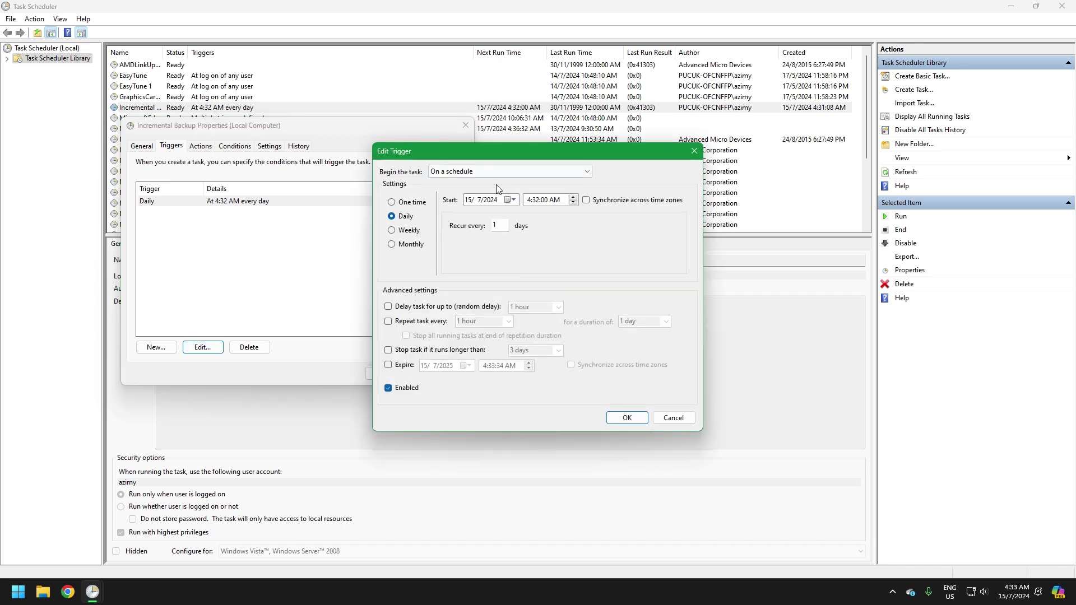
{"action": "left_click", "coordinate": [571, 199]}
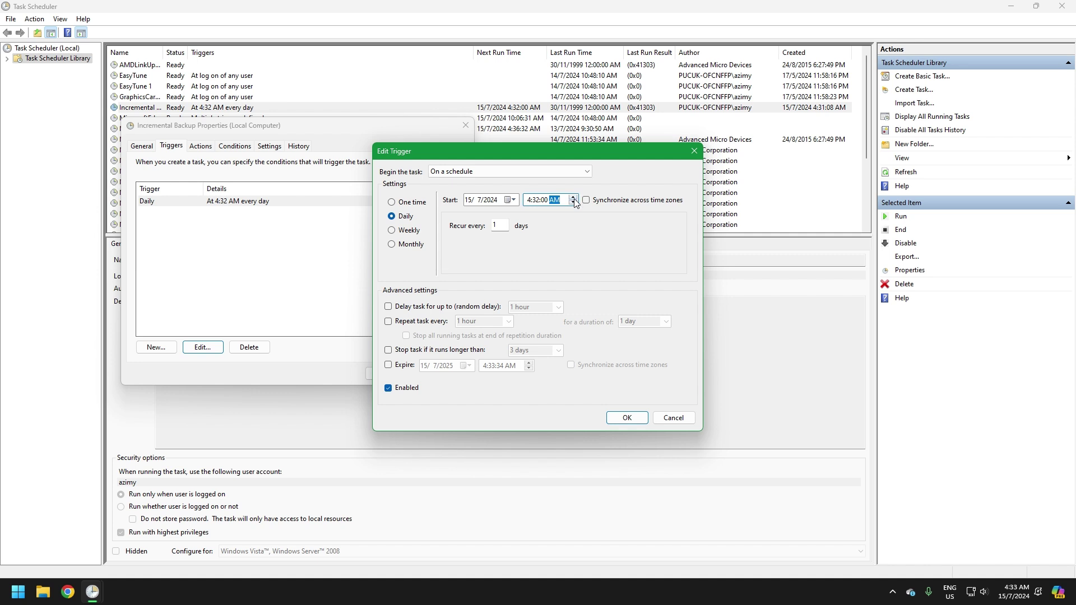
{"action": "key", "text": "Left"}
{"action": "key", "text": "Left"}
{"action": "left_click", "coordinate": [545, 200]}
{"action": "left_click", "coordinate": [626, 419]}
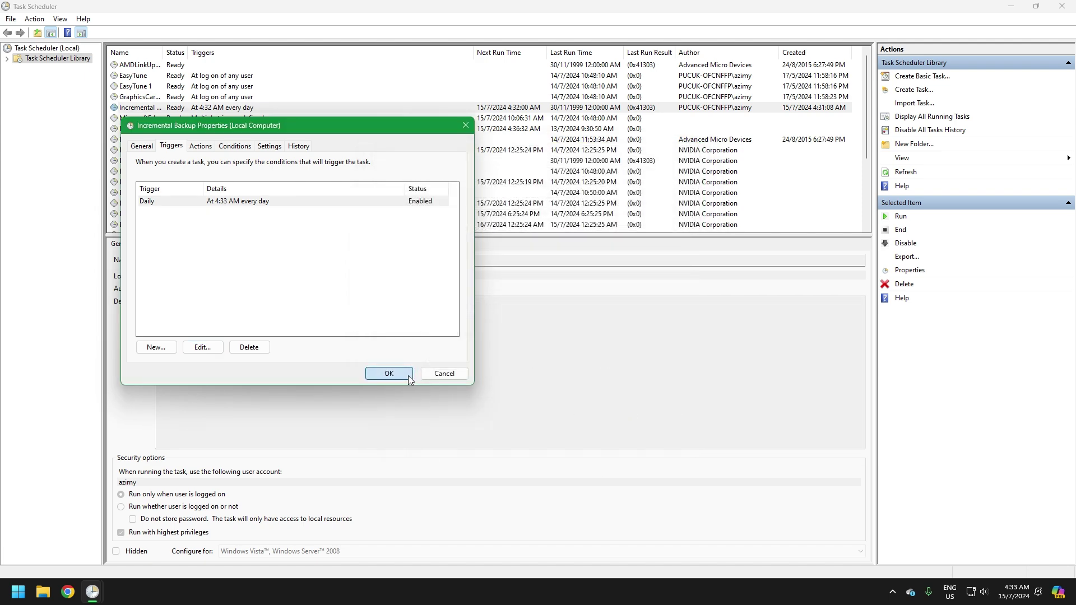
{"action": "left_click", "coordinate": [389, 373]}
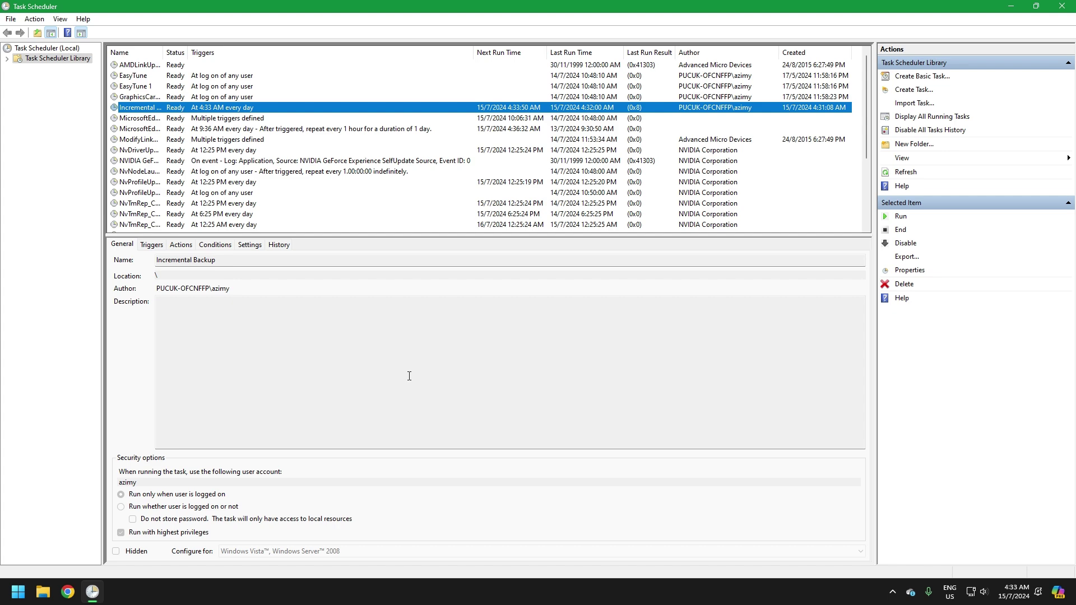
- Check the system clock, and open the Users\Public\test backup folder on the network computer DESKTOP-007IR0O in File Explorer
{"action": "left_click", "coordinate": [1012, 593]}
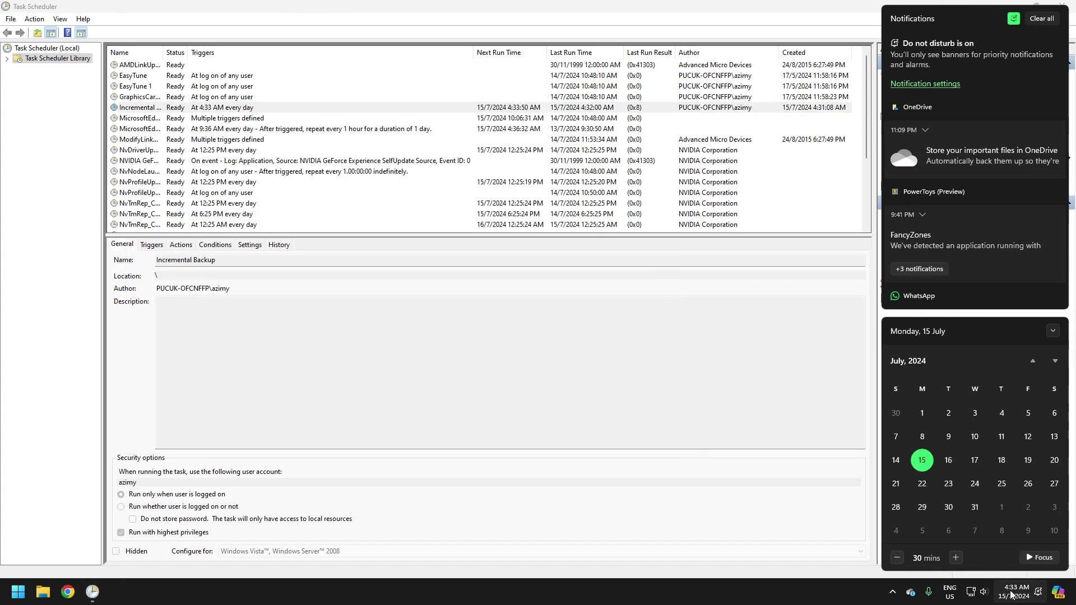
{"action": "left_click", "coordinate": [1011, 596]}
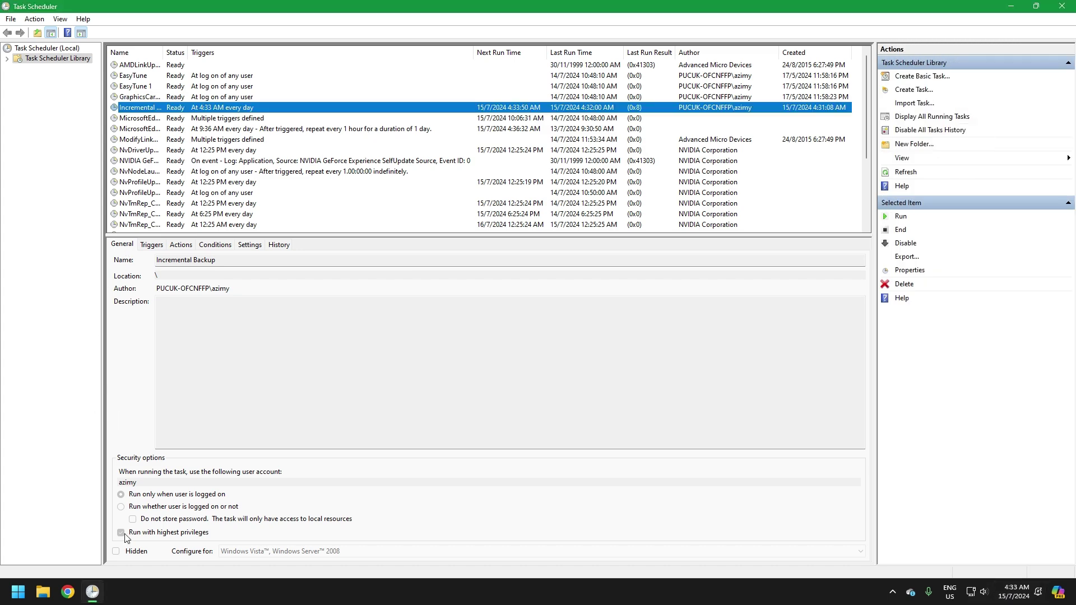
{"action": "left_click", "coordinate": [43, 592]}
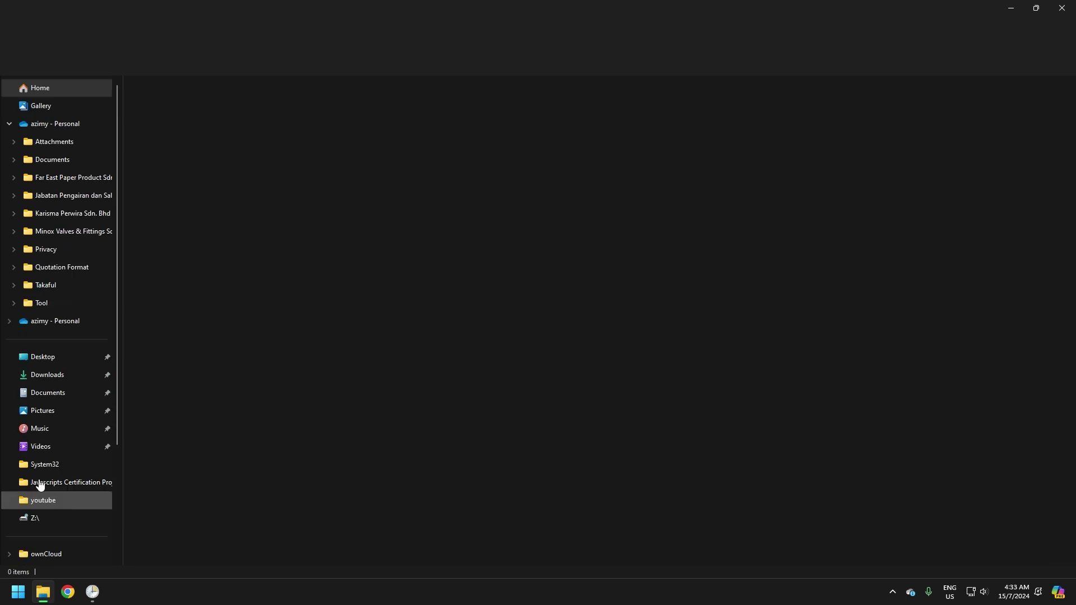
{"action": "scroll", "coordinate": [33, 421], "scroll_direction": "down", "scroll_amount": 3}
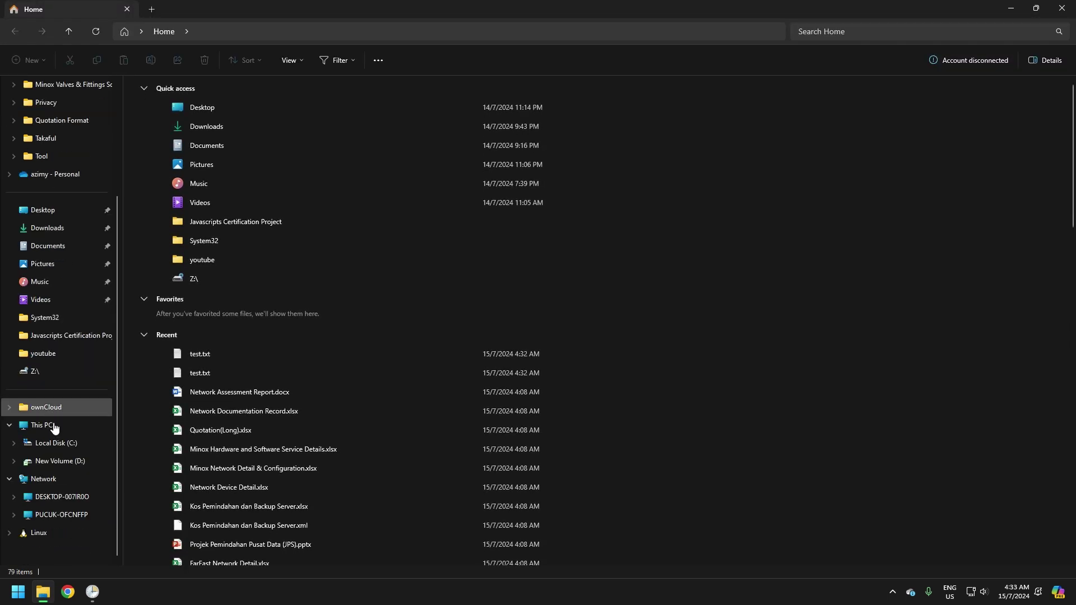
{"action": "left_click", "coordinate": [66, 497]}
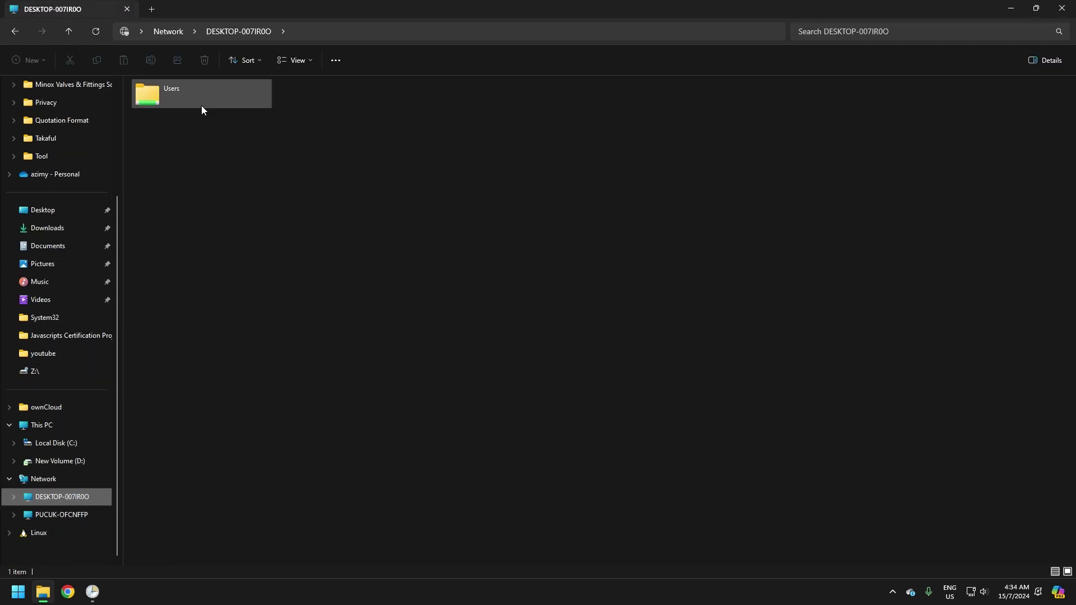
{"action": "double_click", "coordinate": [165, 117]}
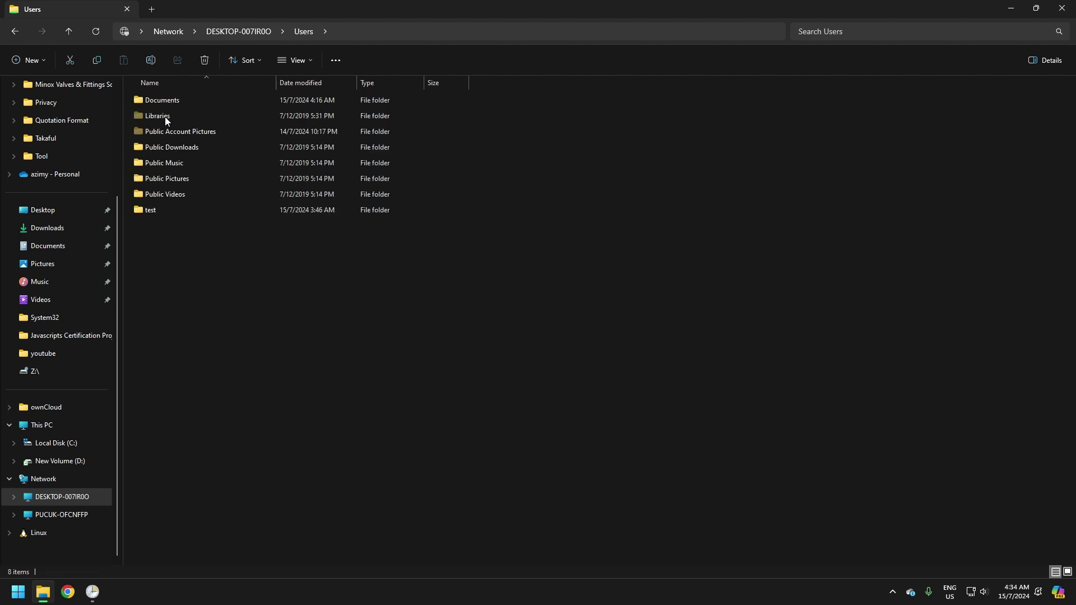
{"action": "double_click", "coordinate": [153, 212]}
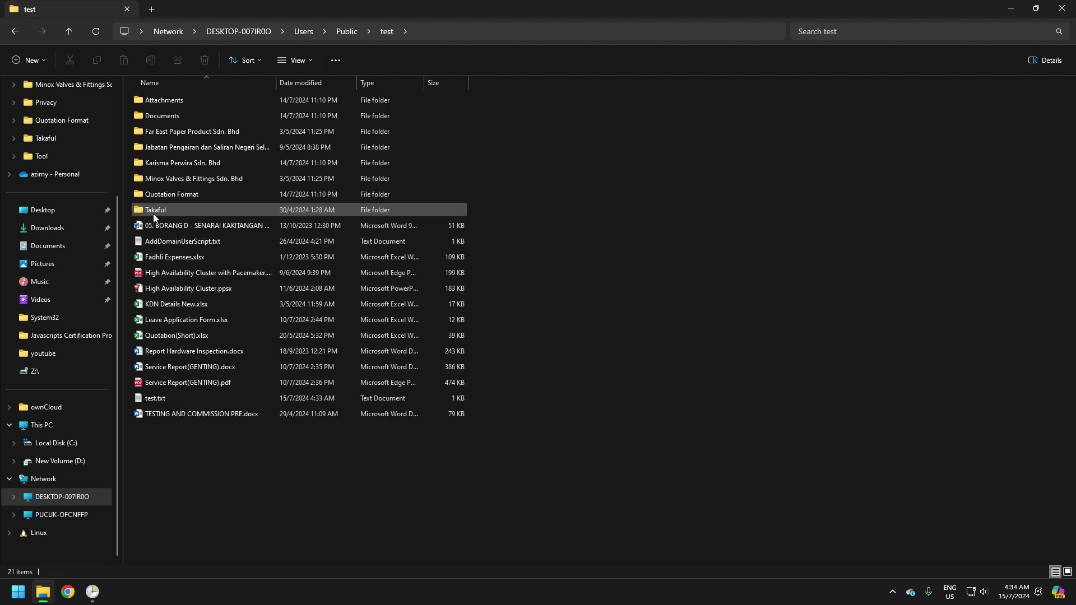
- View the contents of the backup copy of test.txt, and close or minimize all open windows to return to the desktop
{"action": "double_click", "coordinate": [166, 396]}
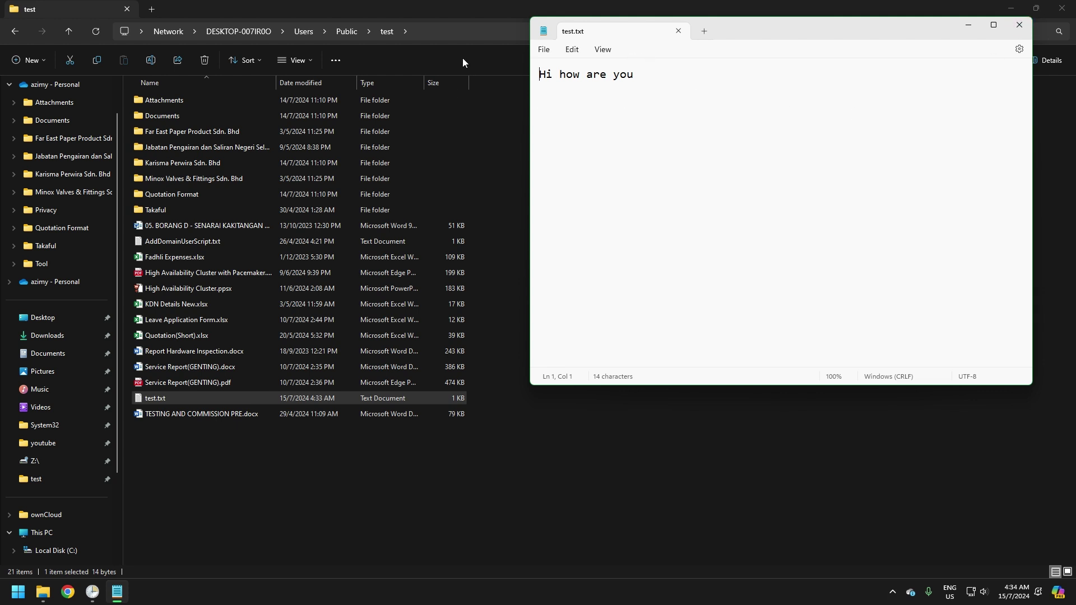
{"action": "left_click", "coordinate": [1020, 25]}
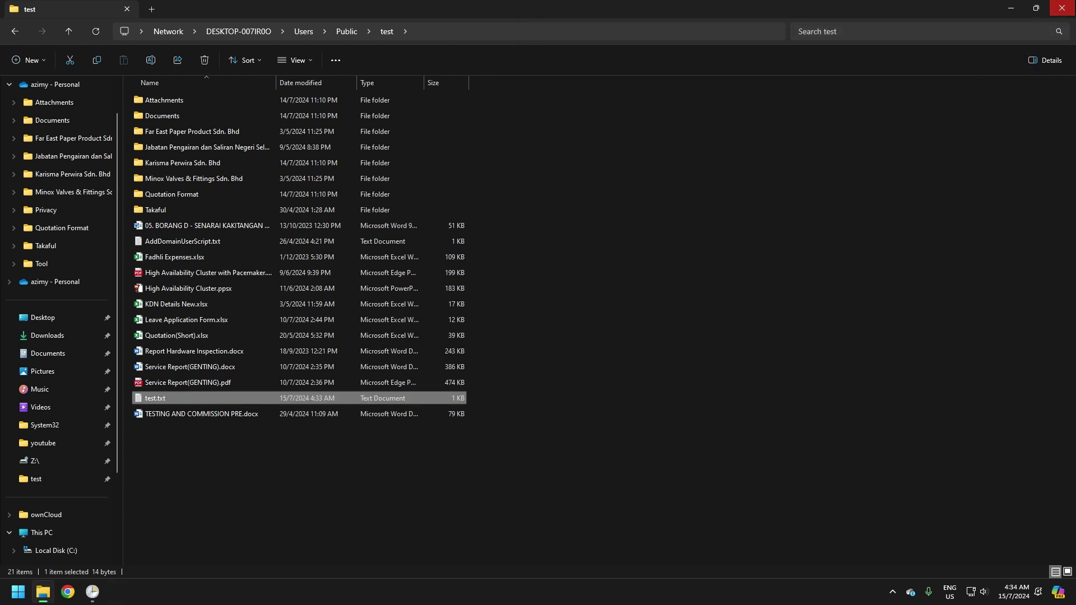
{"action": "left_click", "coordinate": [1062, 7]}
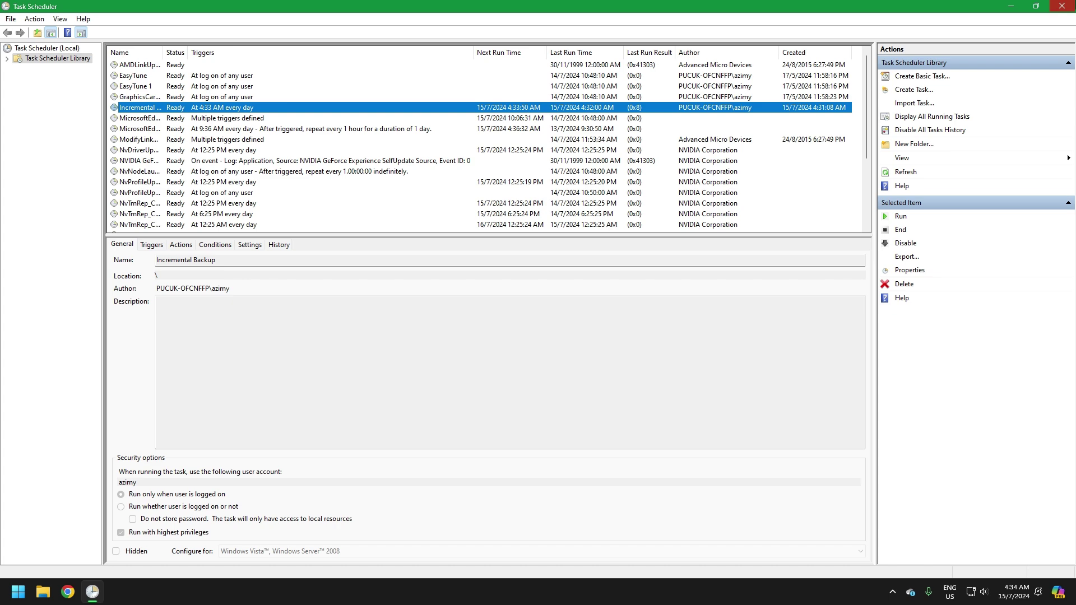
{"action": "left_click", "coordinate": [1011, 6]}
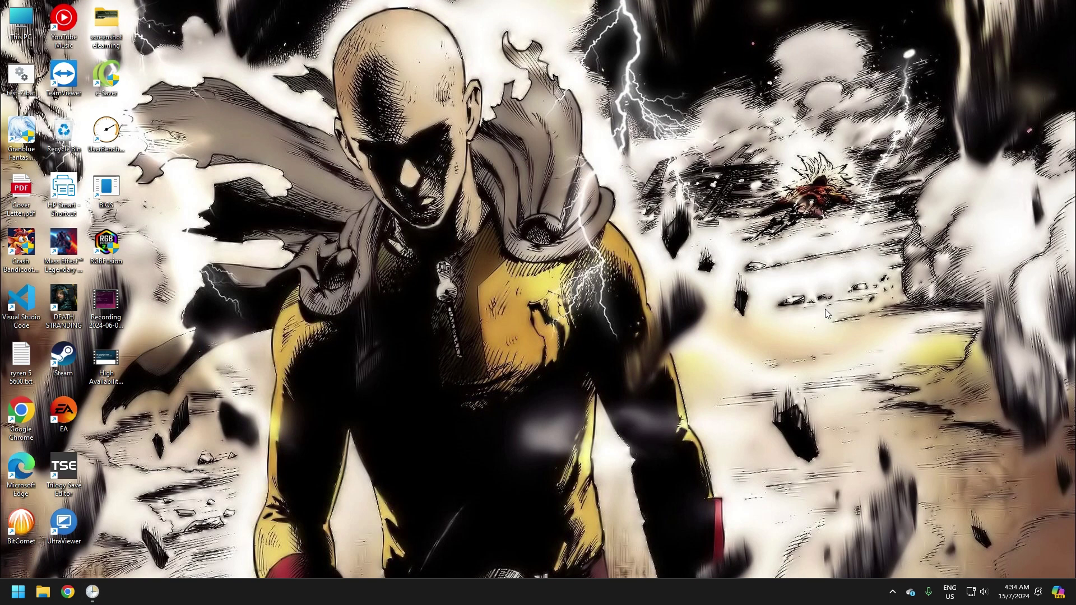